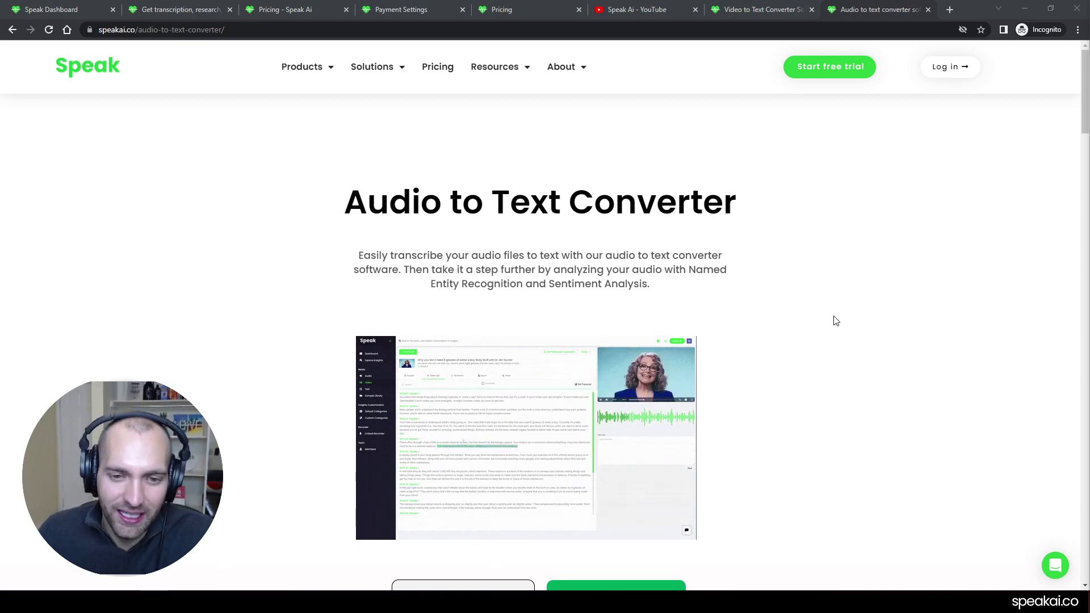
Step: Glance at the Speak homepage, scroll through the Audio to Text Converter page, then switch to the dashboard
click(151, 8)
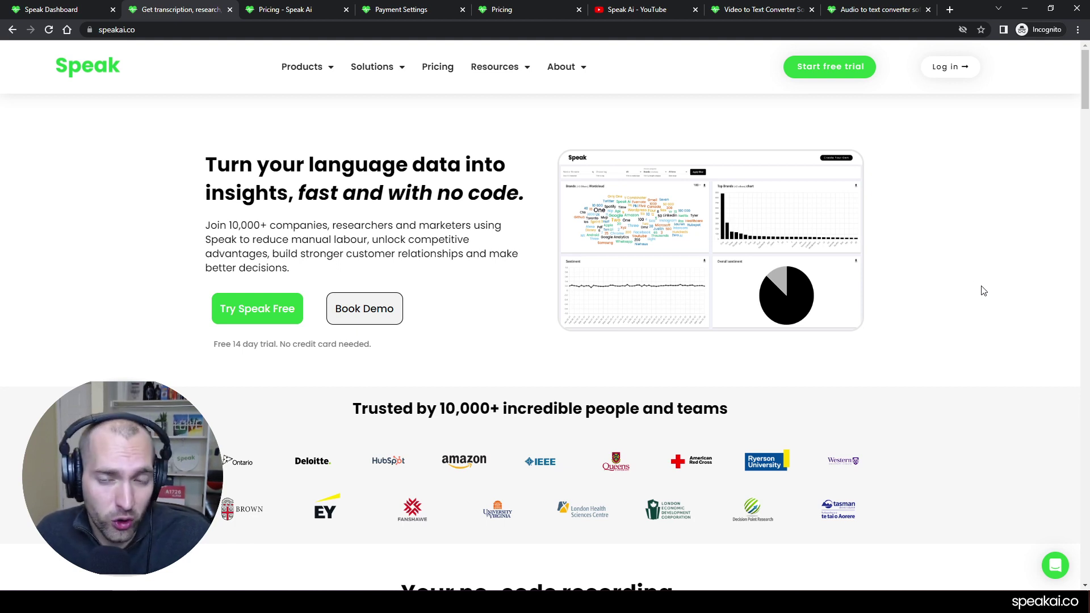
click(858, 12)
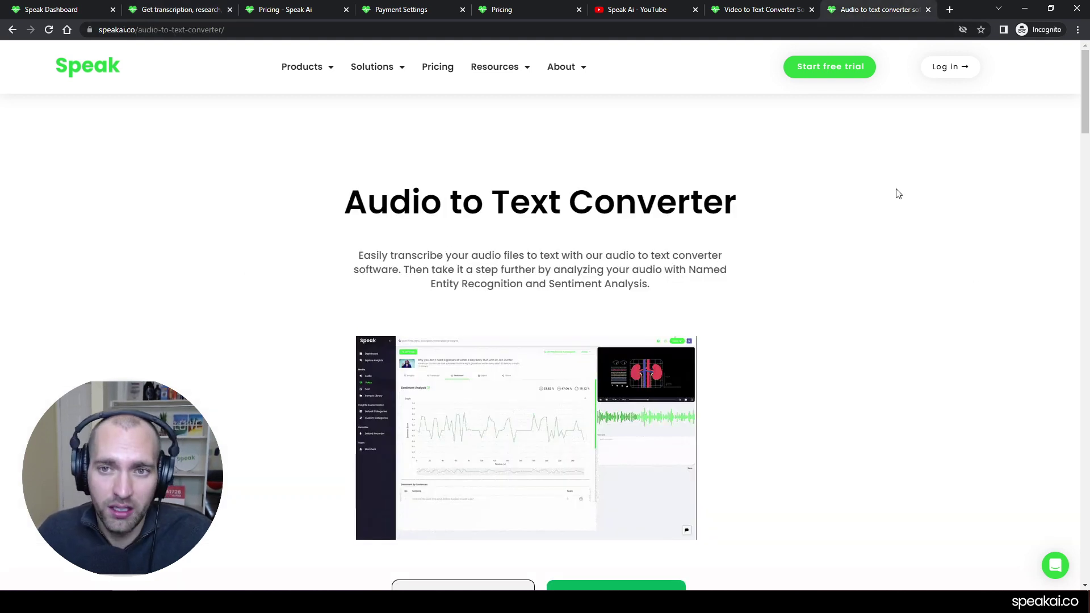
scroll(898, 193, down, 10)
scroll(898, 193, down, 10)
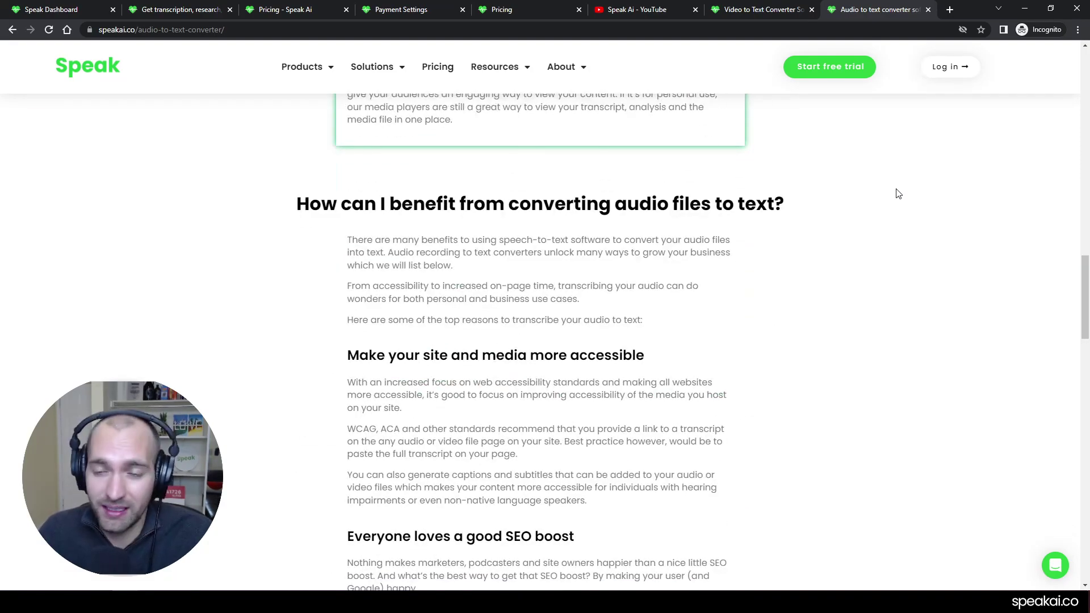
scroll(898, 193, up, 20)
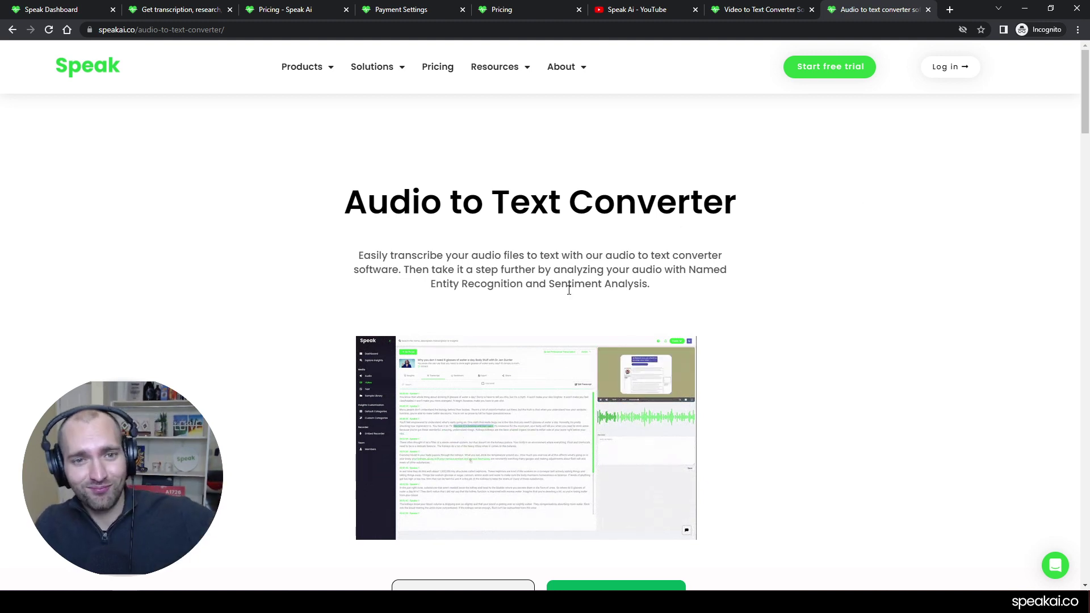
click(71, 8)
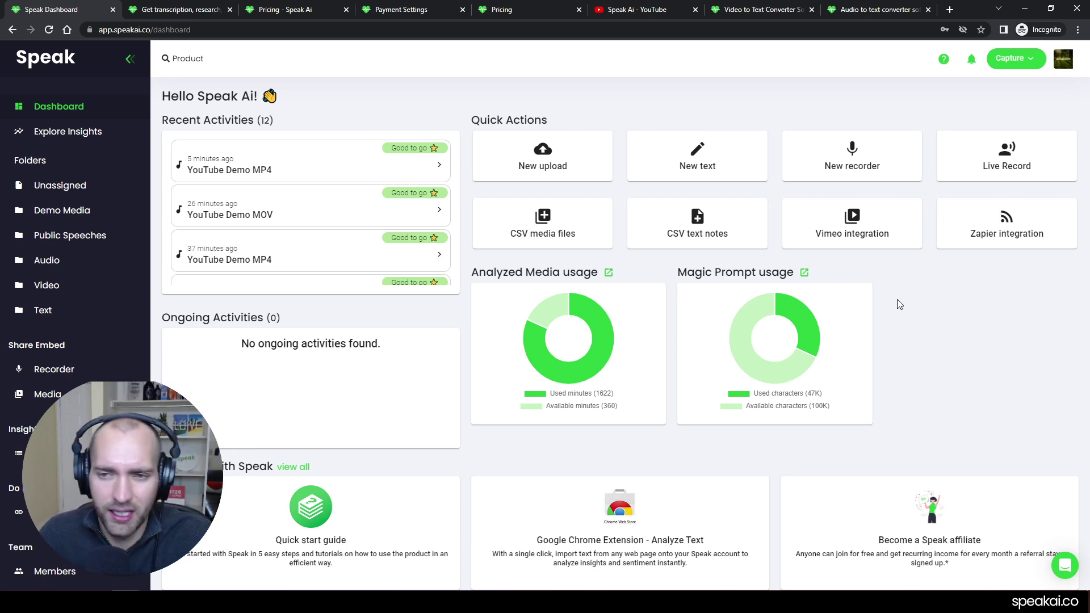
Step: Check the Capture options, dismiss them, and start a New upload from the dashboard
click(1022, 59)
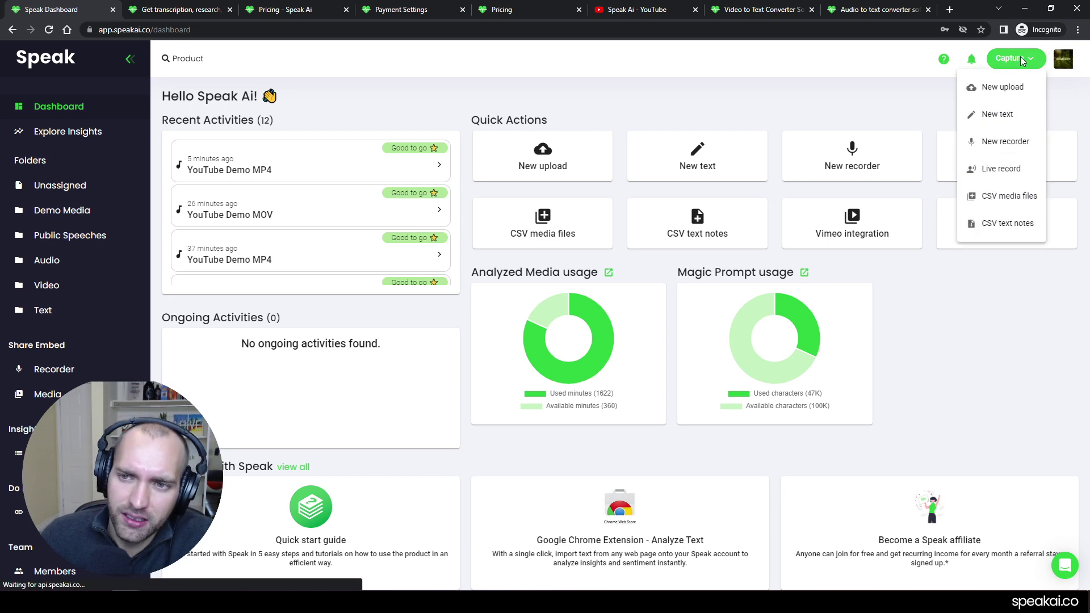
click(975, 363)
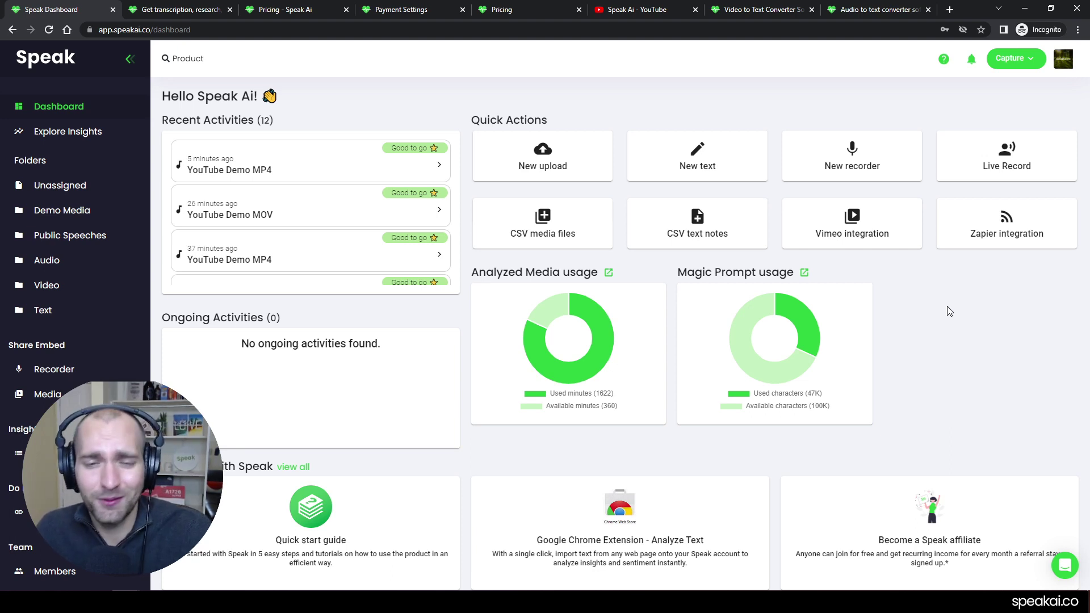
click(528, 170)
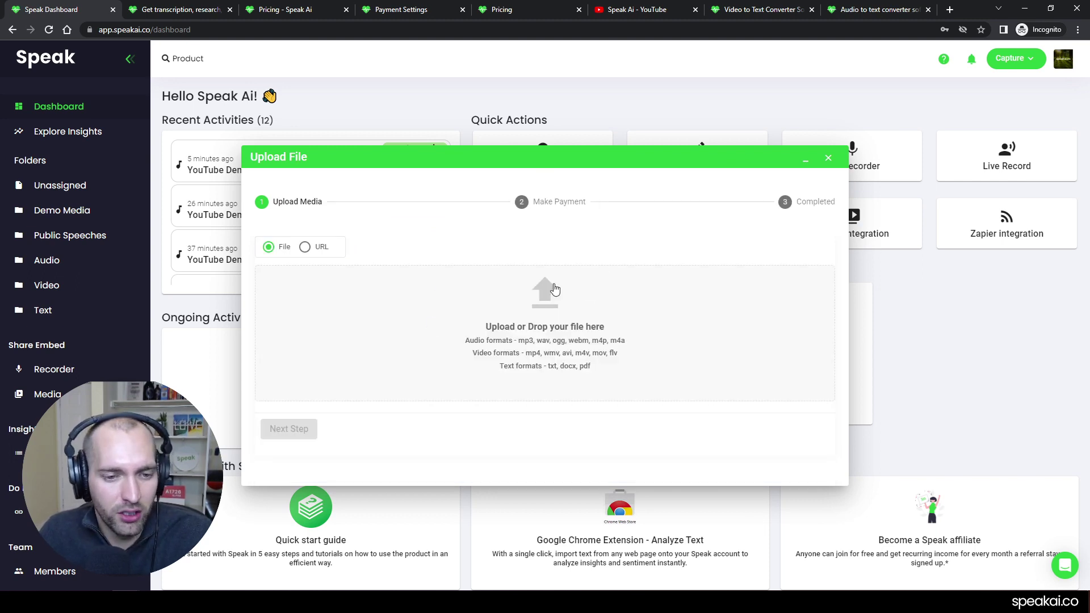
Step: Choose the YouTube Demo Wav file from the computer for upload
click(568, 320)
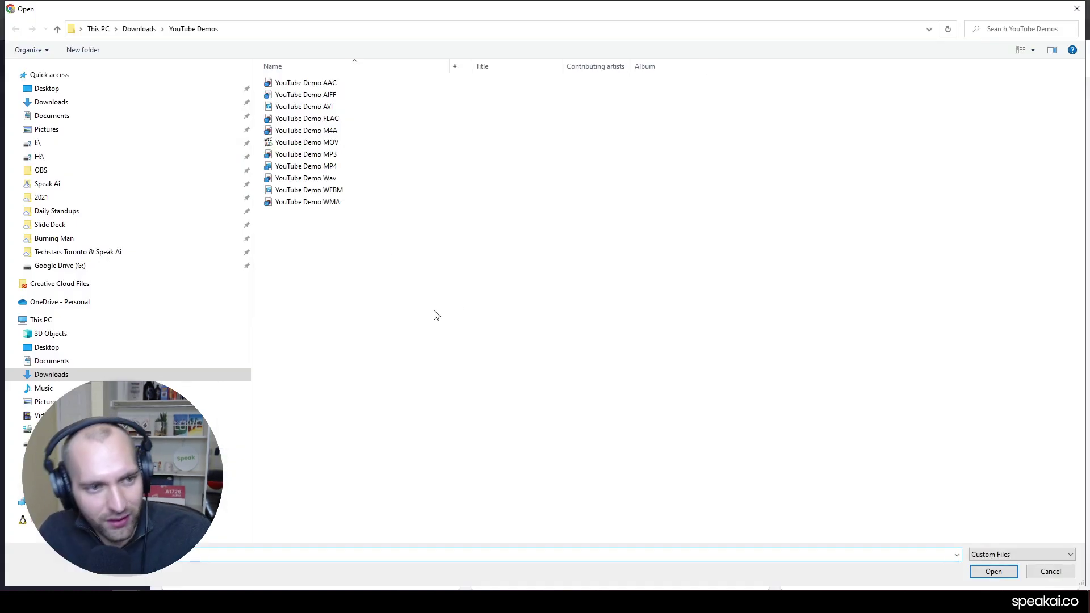
double_click(306, 180)
scroll(538, 308, down, 1)
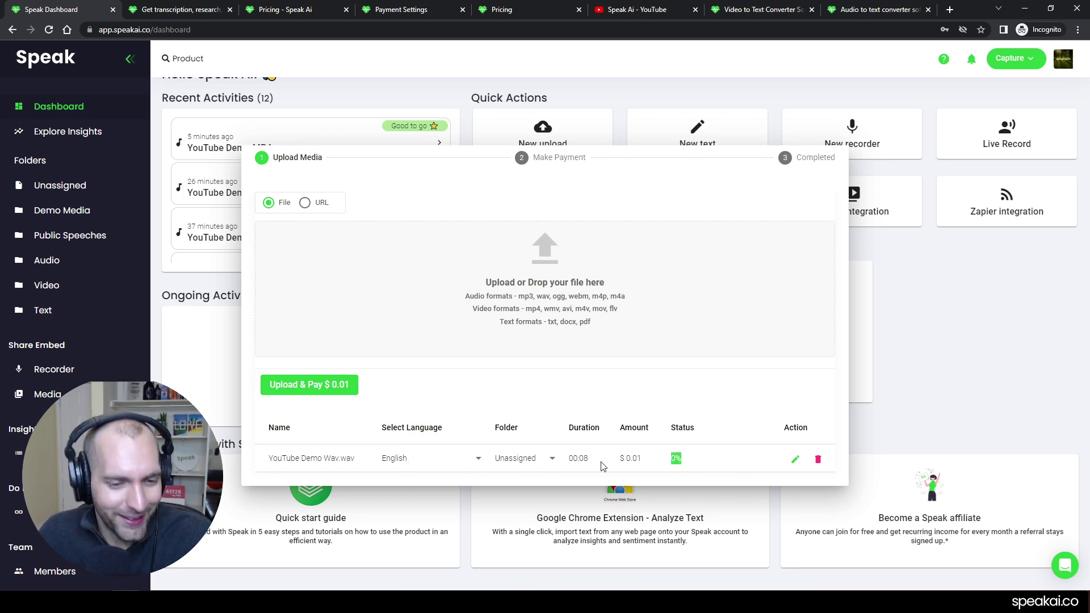
Step: Keep English transcription, target the Demo Media folder, and upload for $0.01
click(437, 458)
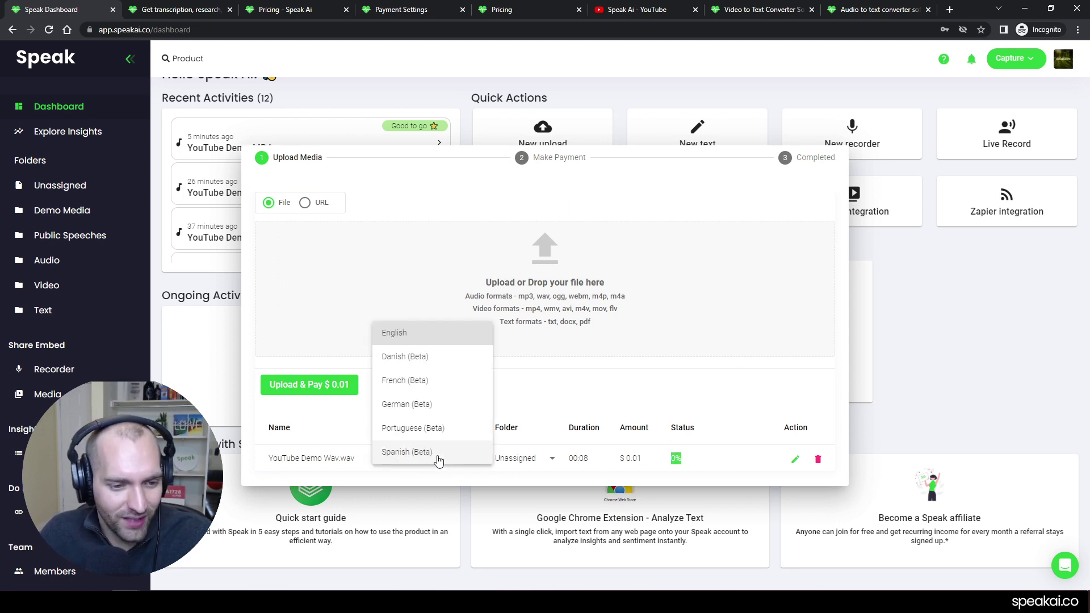
click(436, 336)
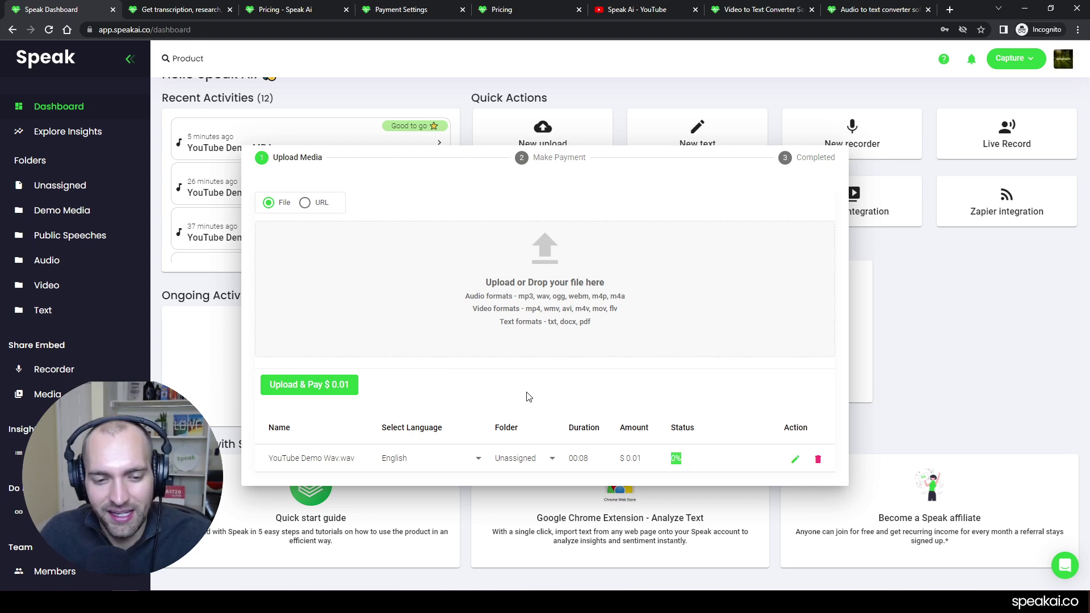
click(520, 458)
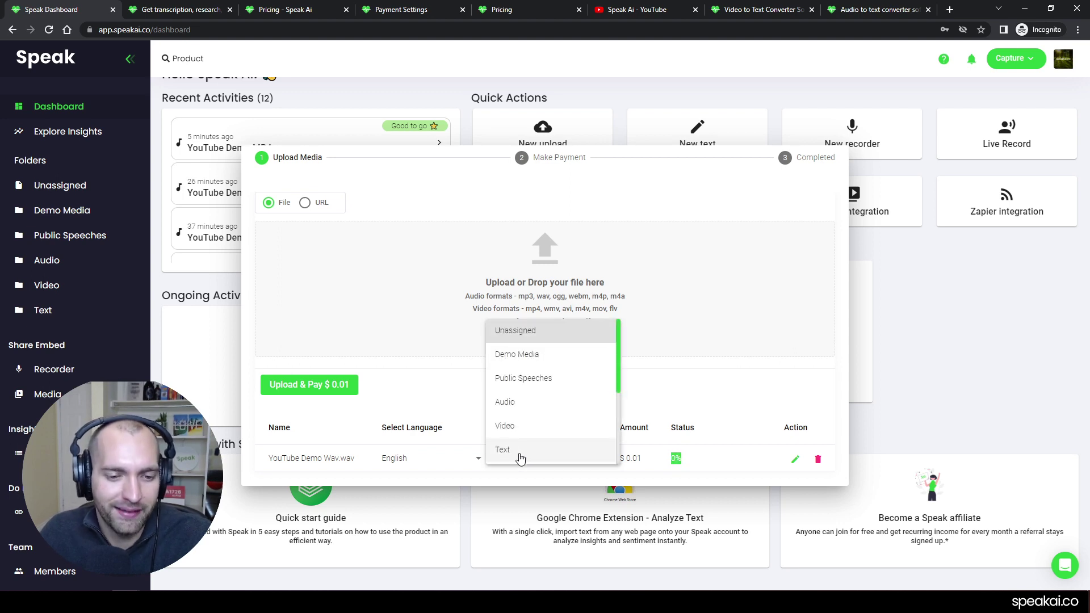
click(530, 362)
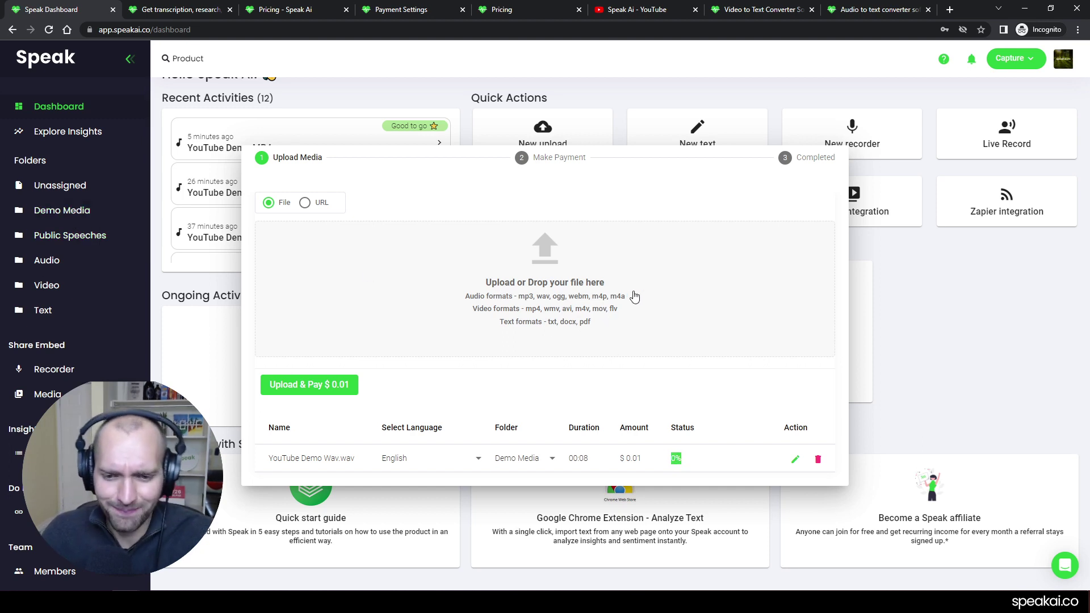
click(346, 384)
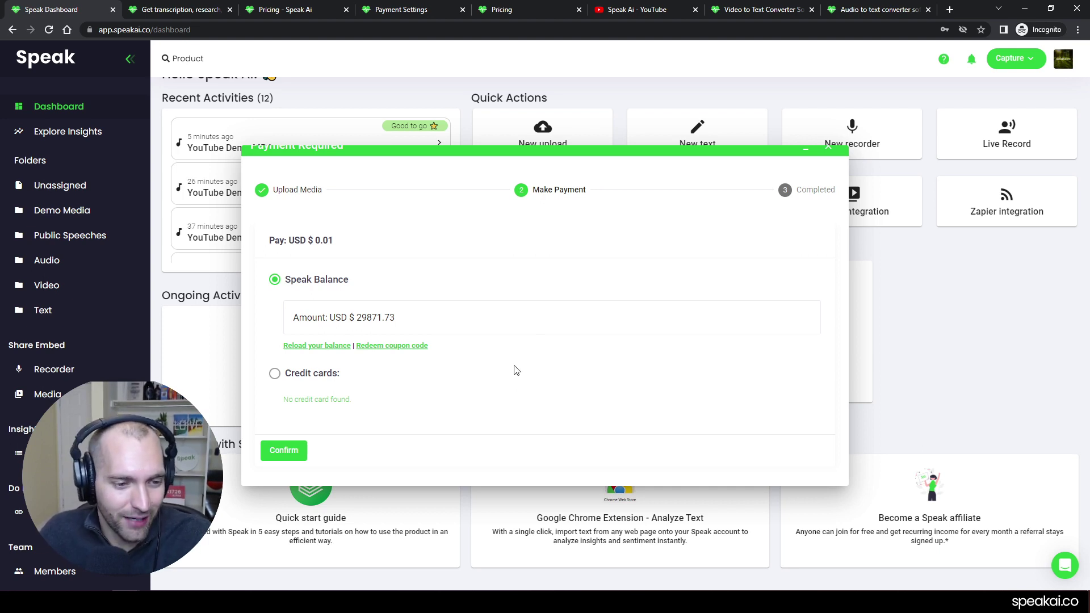
Step: Pay the $0.01 fee from Speak Balance and close the completed upload window
click(274, 454)
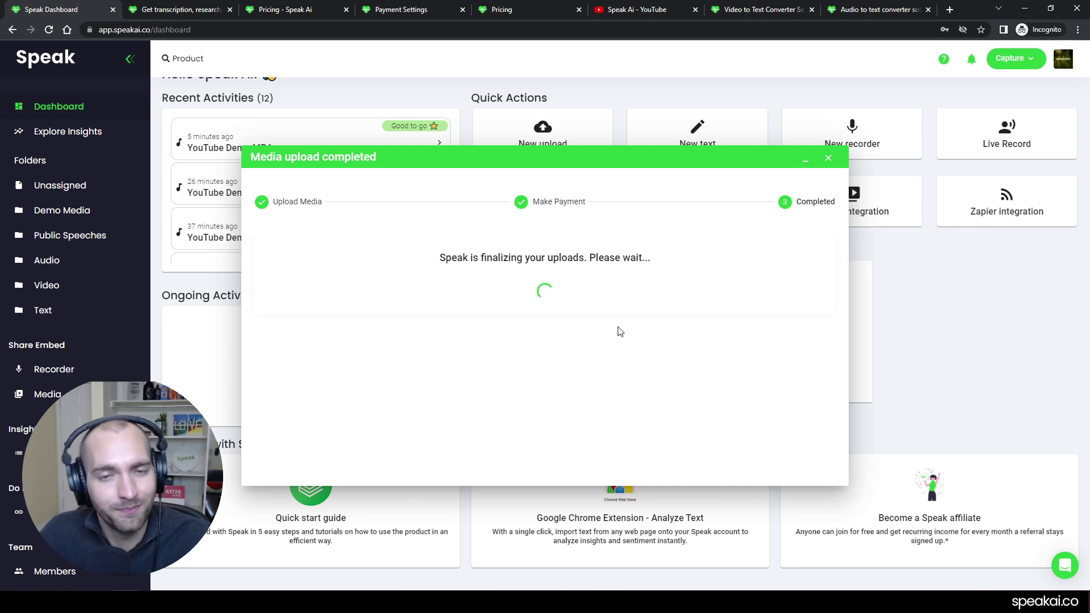
scroll(630, 311, down, 1)
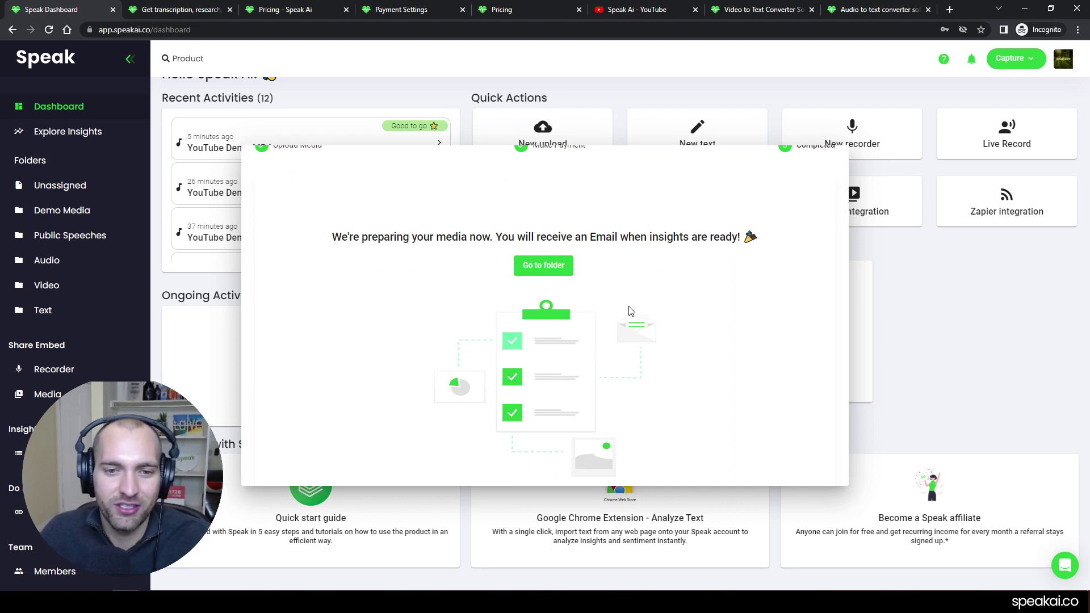
scroll(630, 311, up, 1)
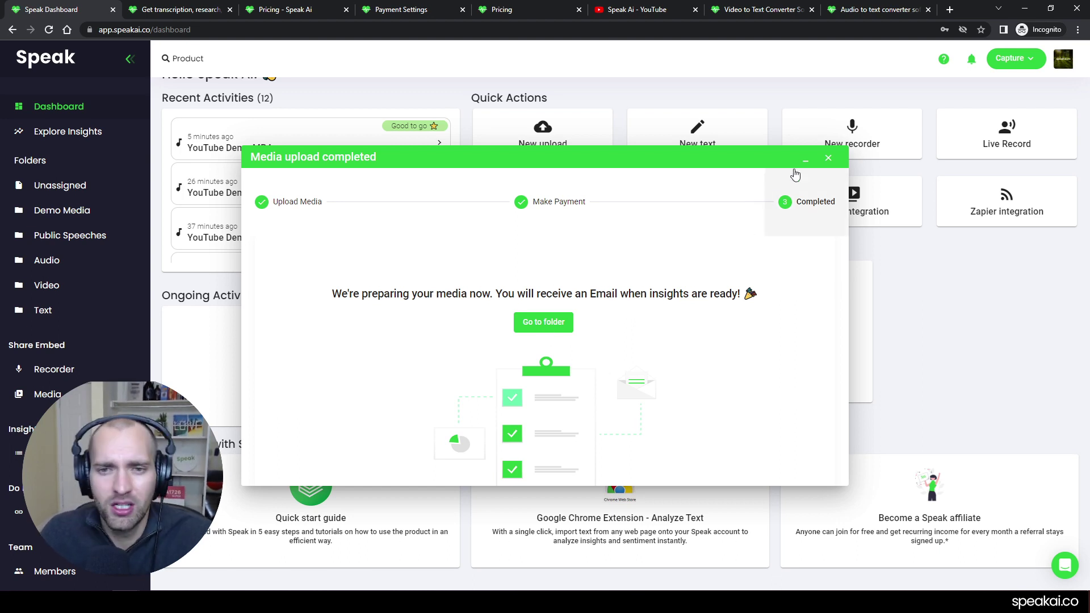
click(828, 158)
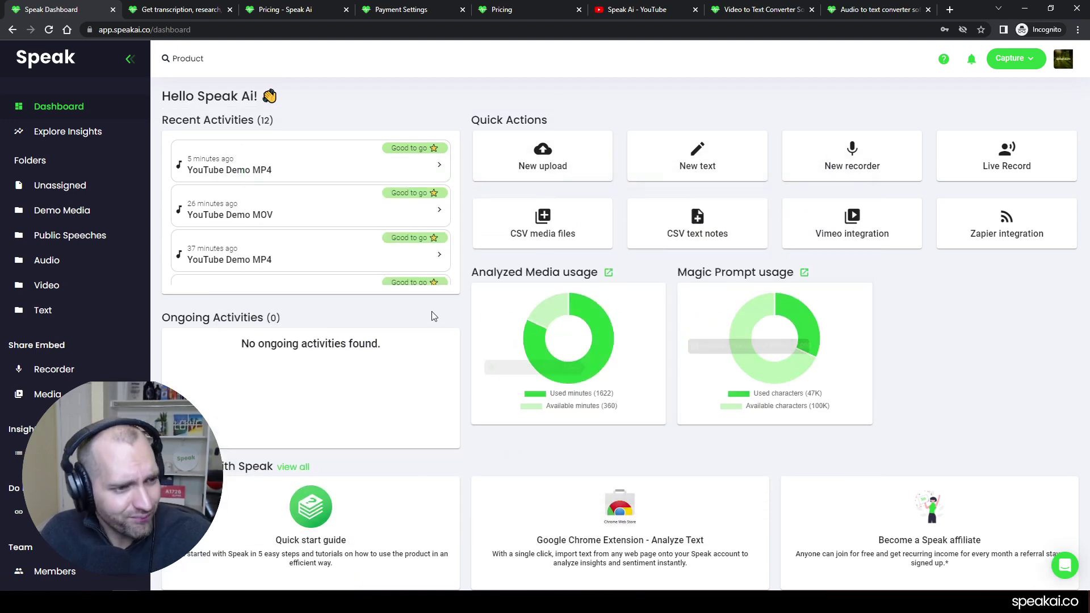
Step: Check the YouTube Demo Wav analysis, return to Demo Media, then open the Audio folder
click(61, 210)
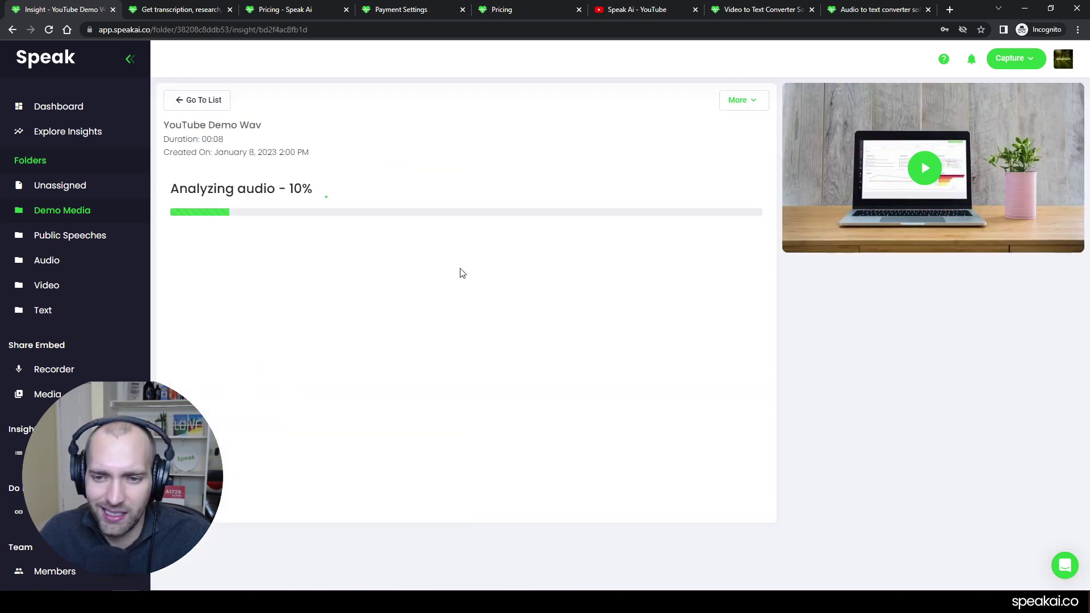
click(213, 105)
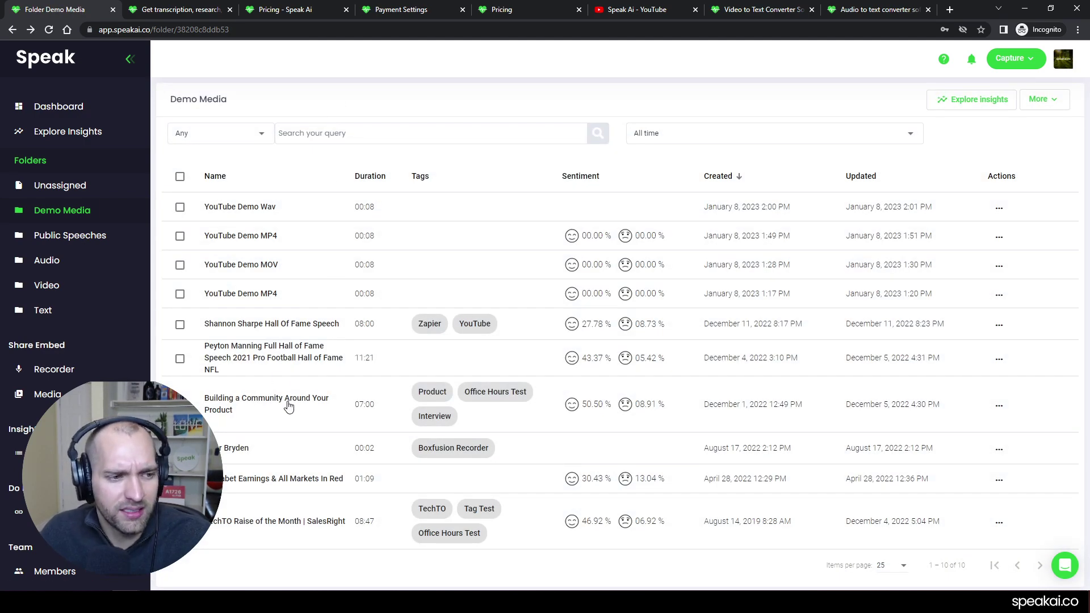
click(93, 258)
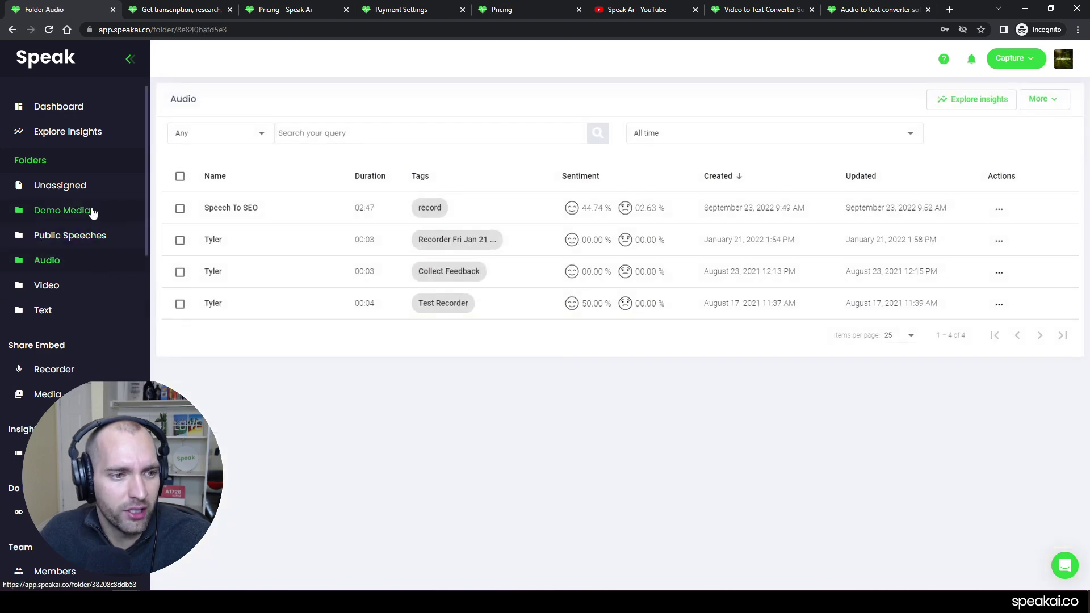
Step: Open the Speech To SEO insights, check the competition mentions, then show its transcript
click(273, 213)
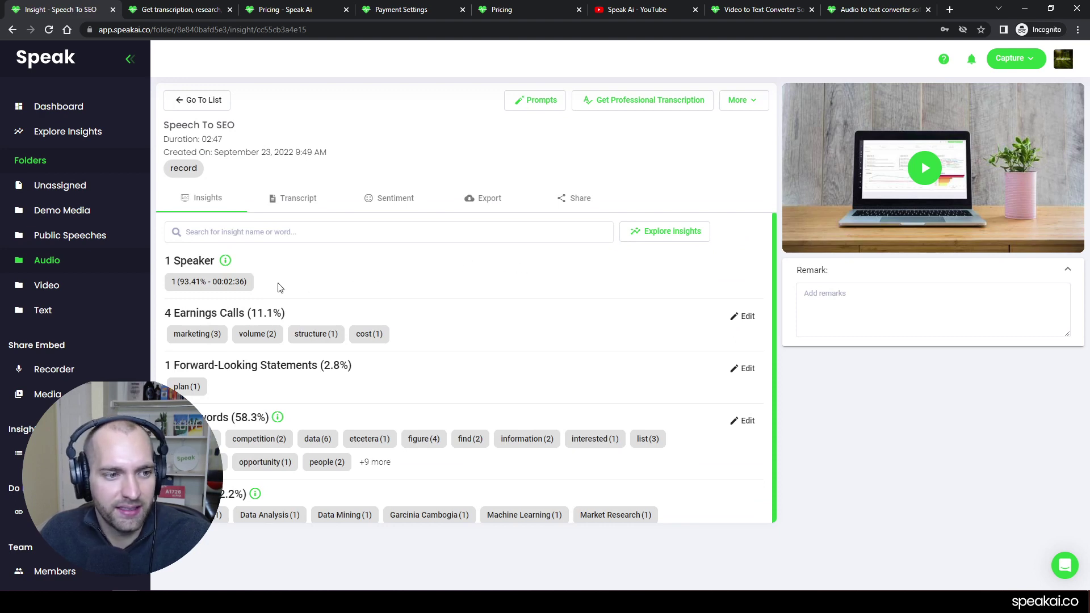
scroll(340, 340, down, 3)
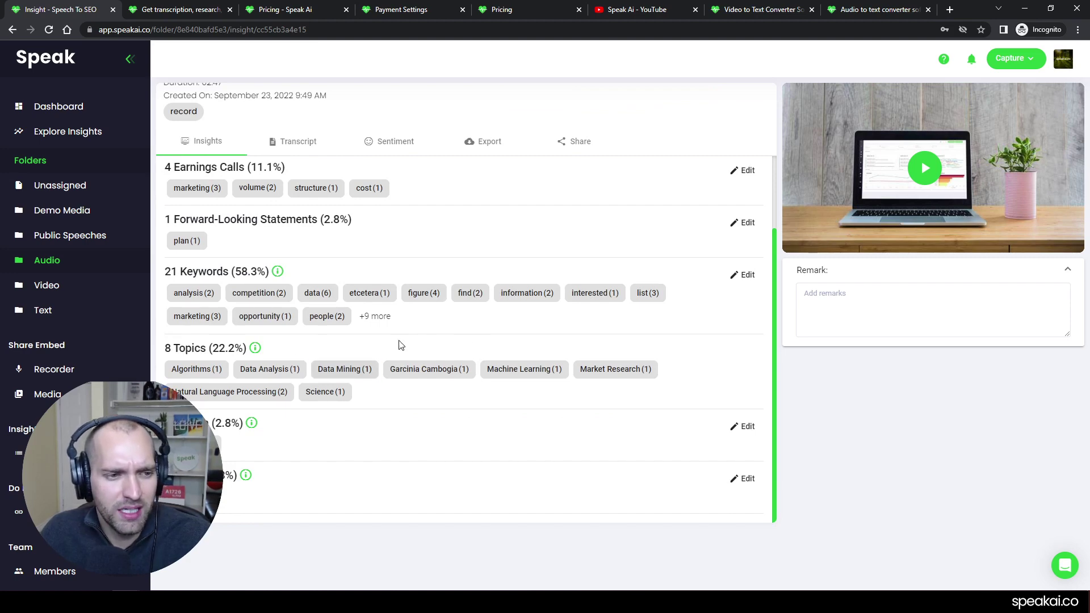
click(277, 296)
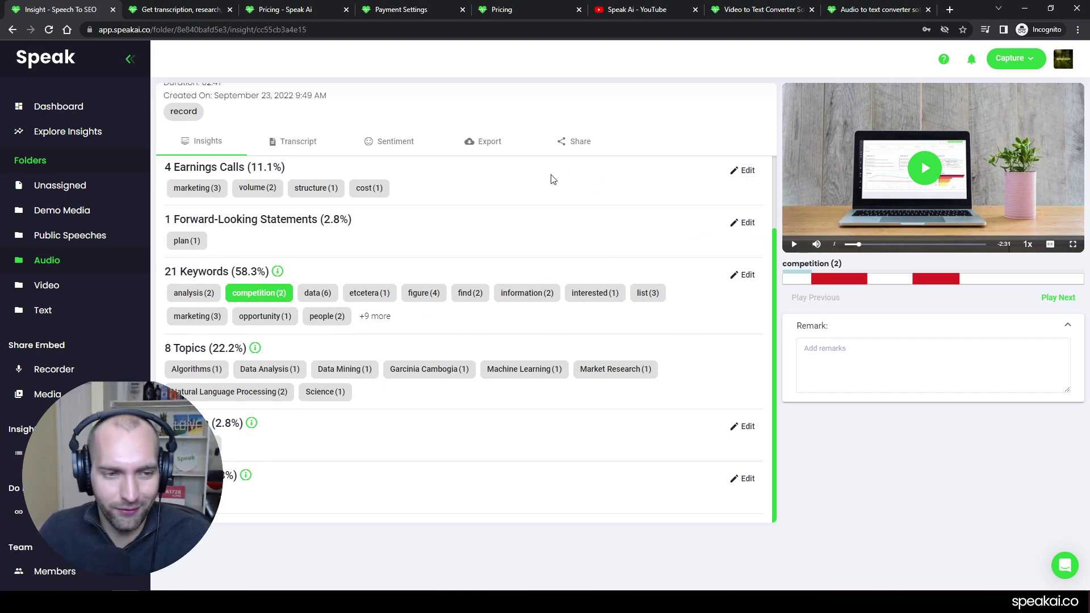
scroll(498, 305, up, 2)
scroll(498, 305, up, 2)
click(297, 200)
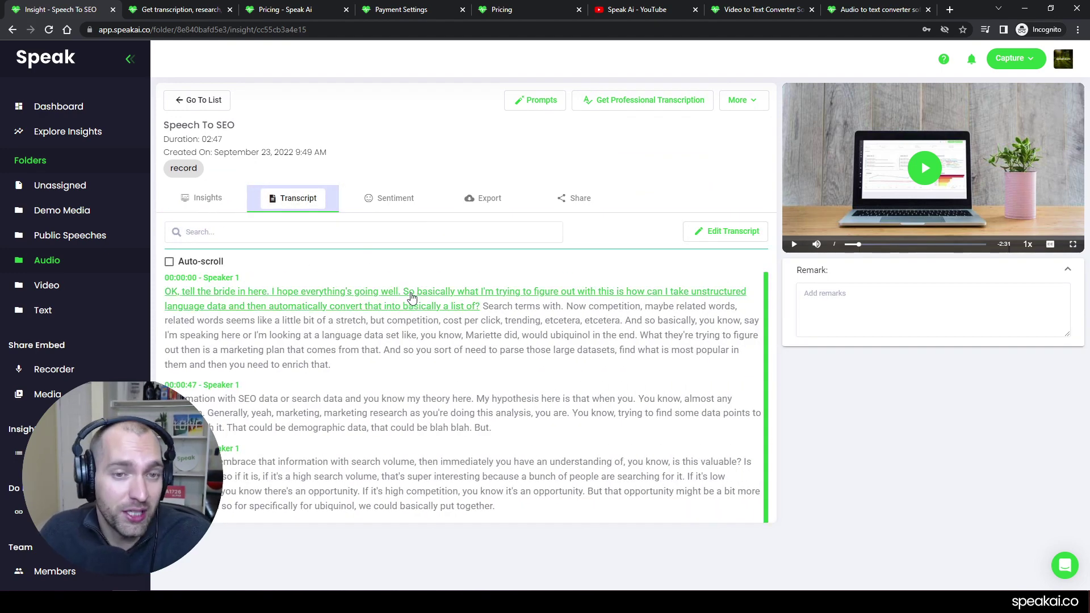
Step: Play the recording from the sentence about analysis, then pause it
scroll(412, 298, down, 1)
scroll(412, 297, down, 1)
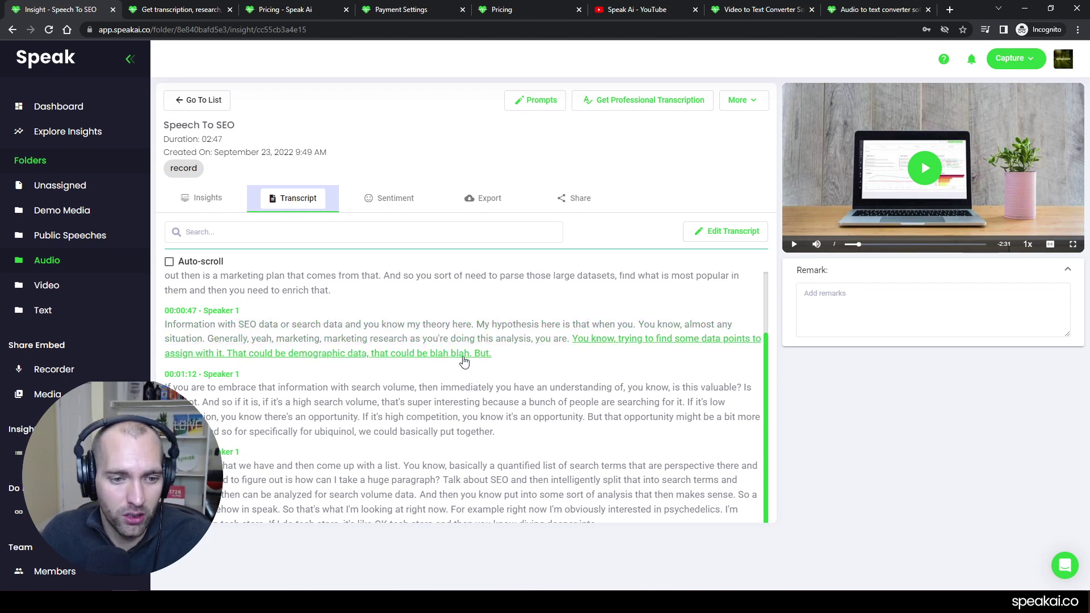
scroll(503, 409, down, 1)
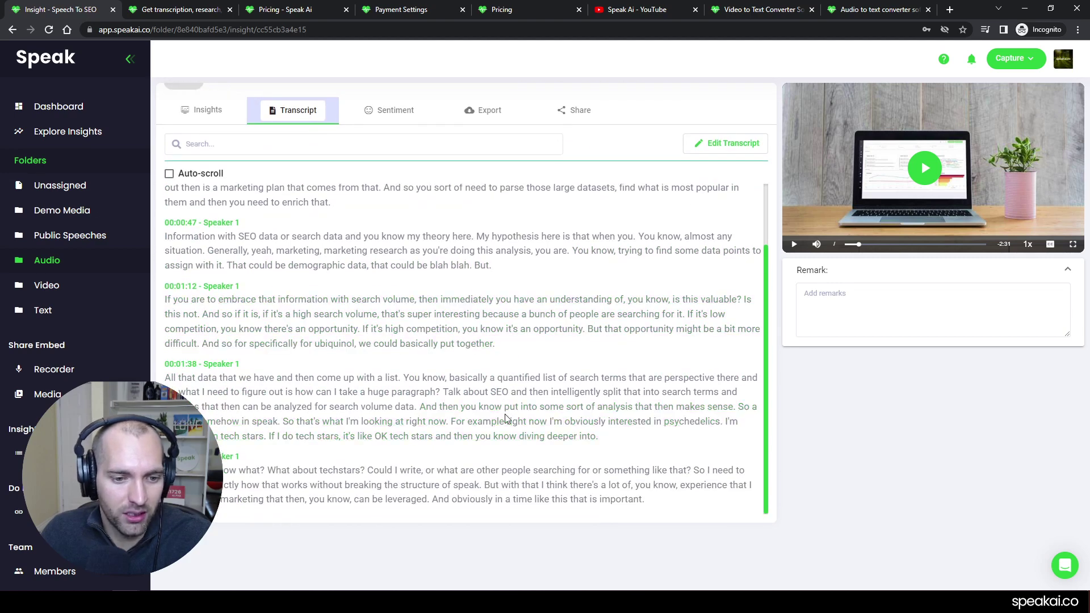
click(502, 413)
click(908, 148)
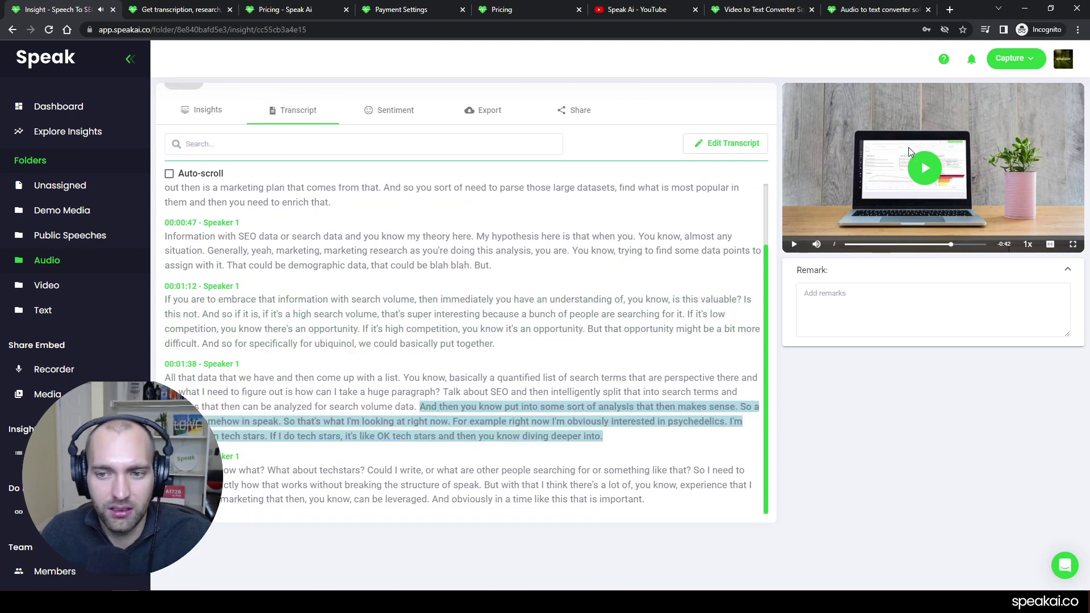
Step: Search the transcript for 'list' and briefly play and pause the recording
scroll(454, 221, up, 1)
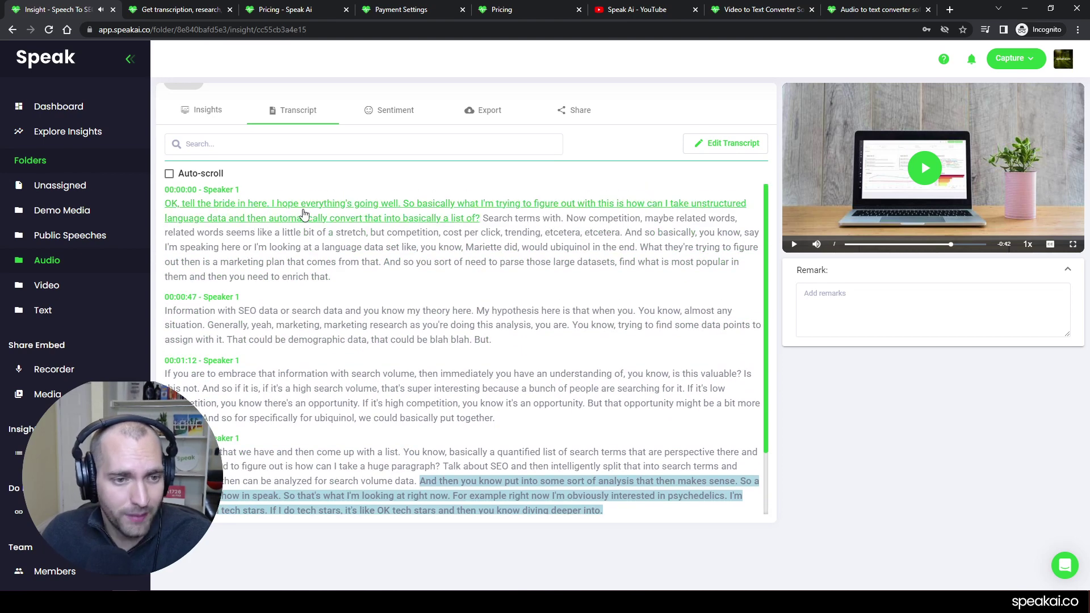
click(288, 143)
text(list)
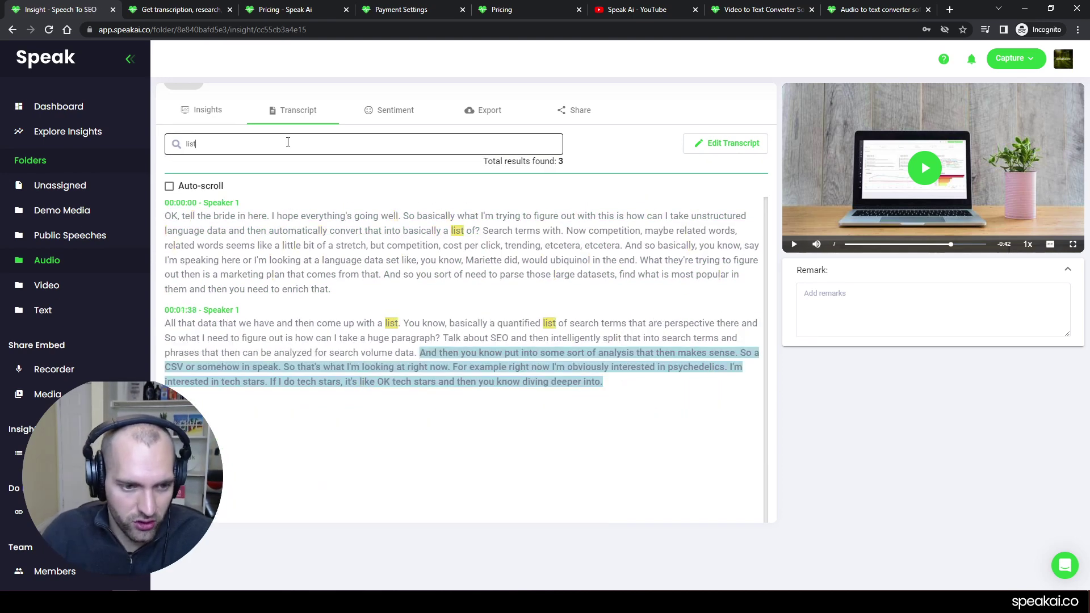
click(925, 168)
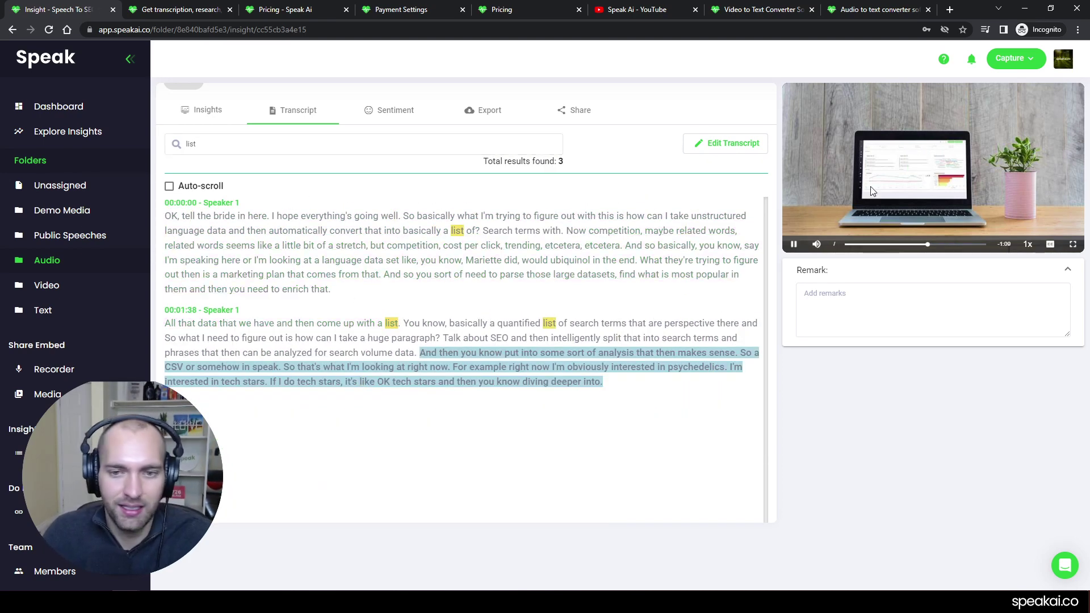
click(929, 165)
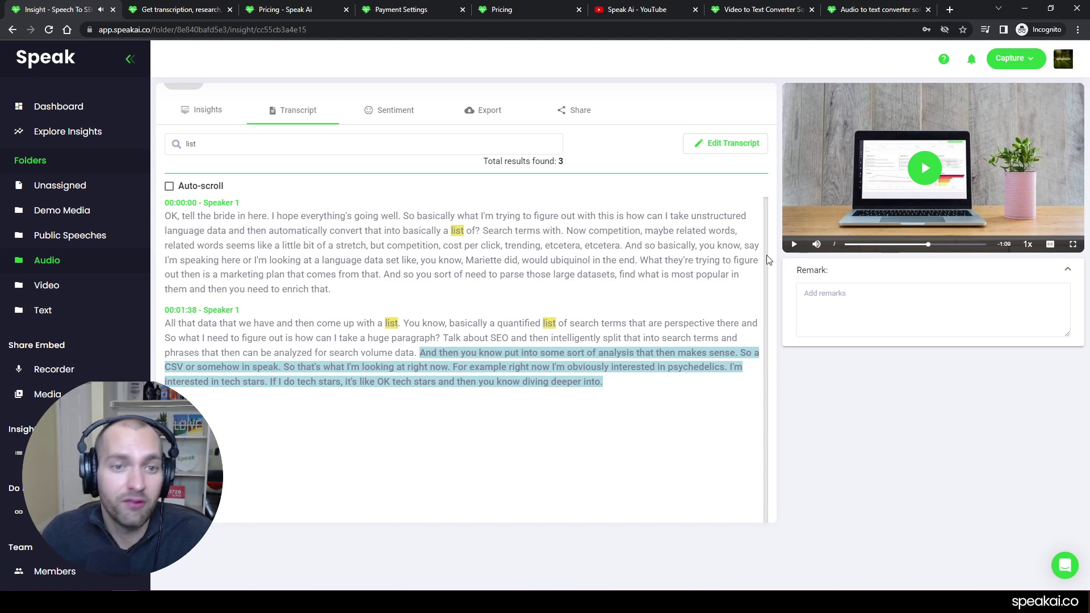
Step: Rename speaker 1 to the speaker's name across all transcript blocks
click(714, 145)
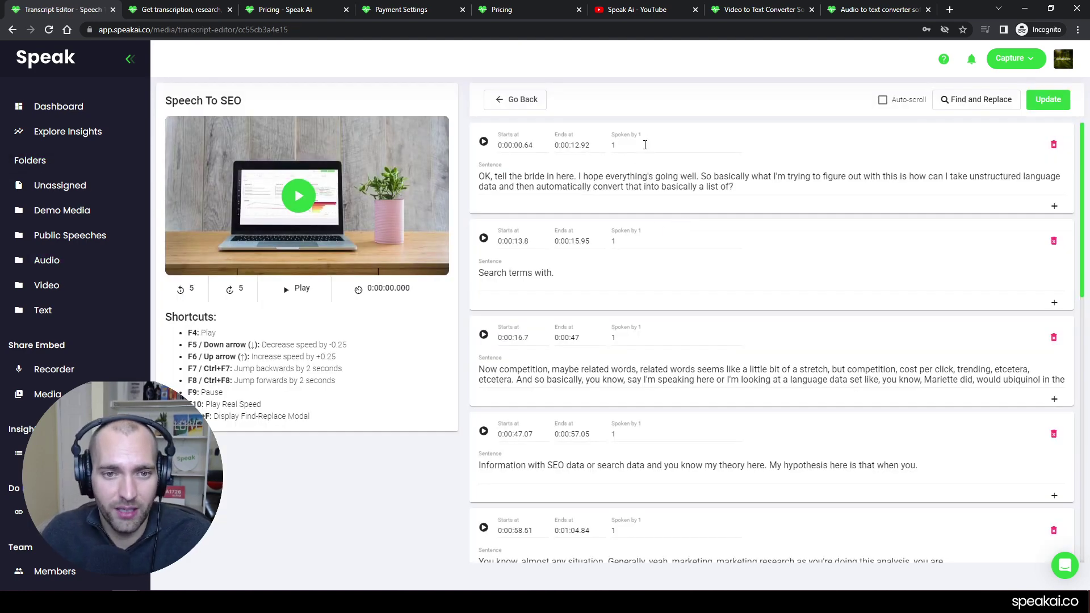
key(BackSpace)
text(Tyler Bryden)
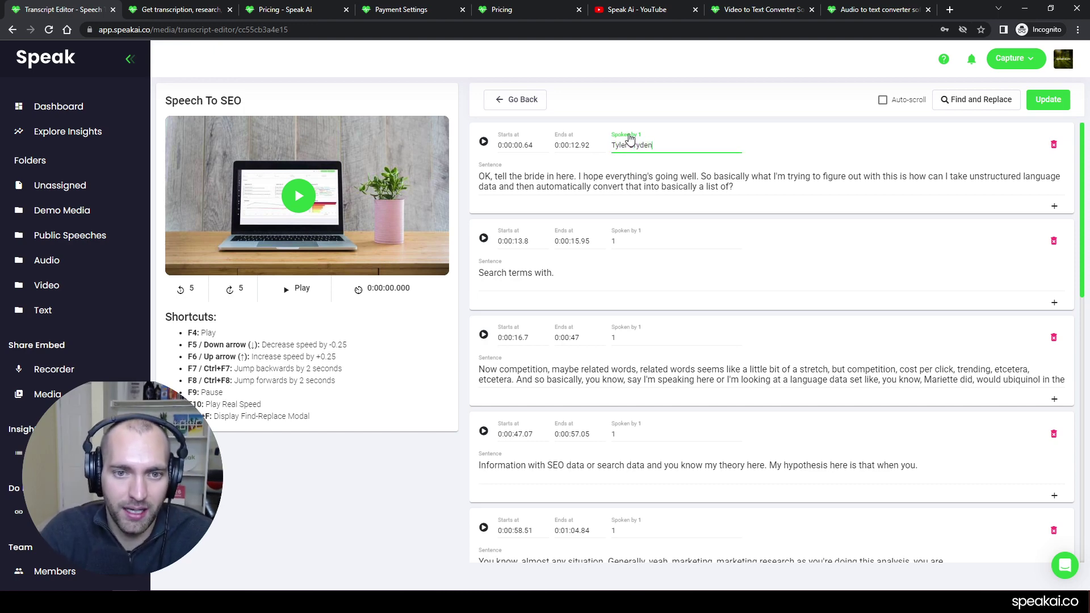
key(Return)
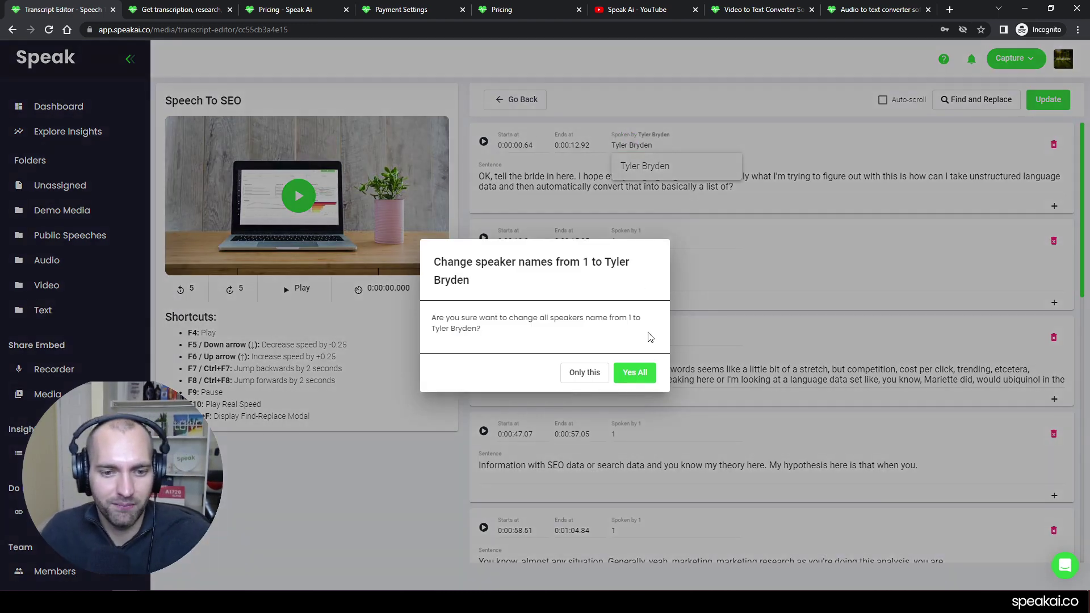
click(635, 373)
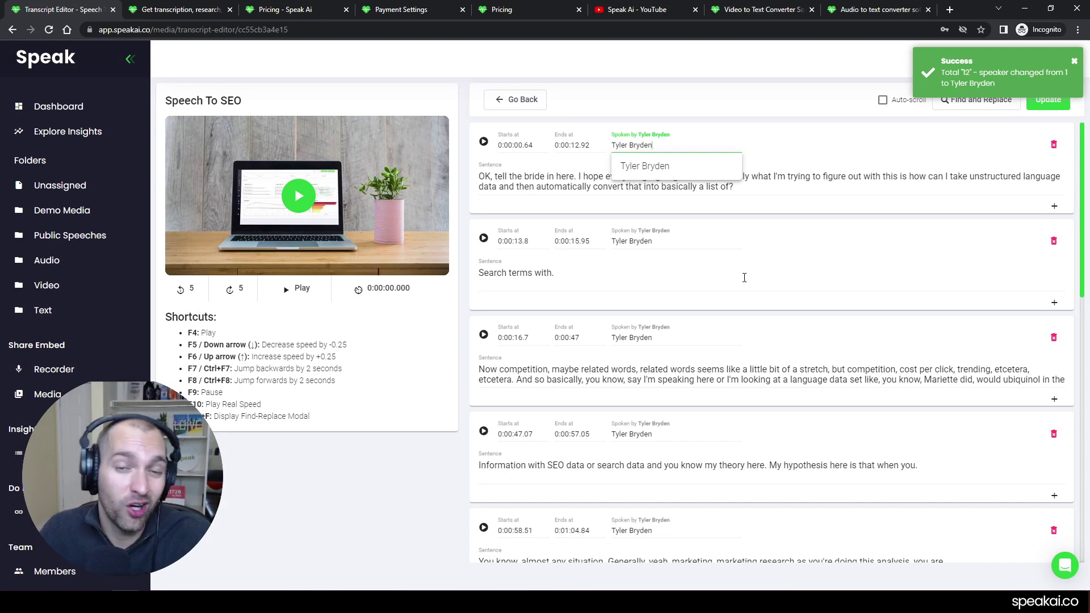
Step: Replace the misheard 'tell the bride' with the speaker's name and save the transcript
click(534, 176)
drag(545, 175, 492, 177)
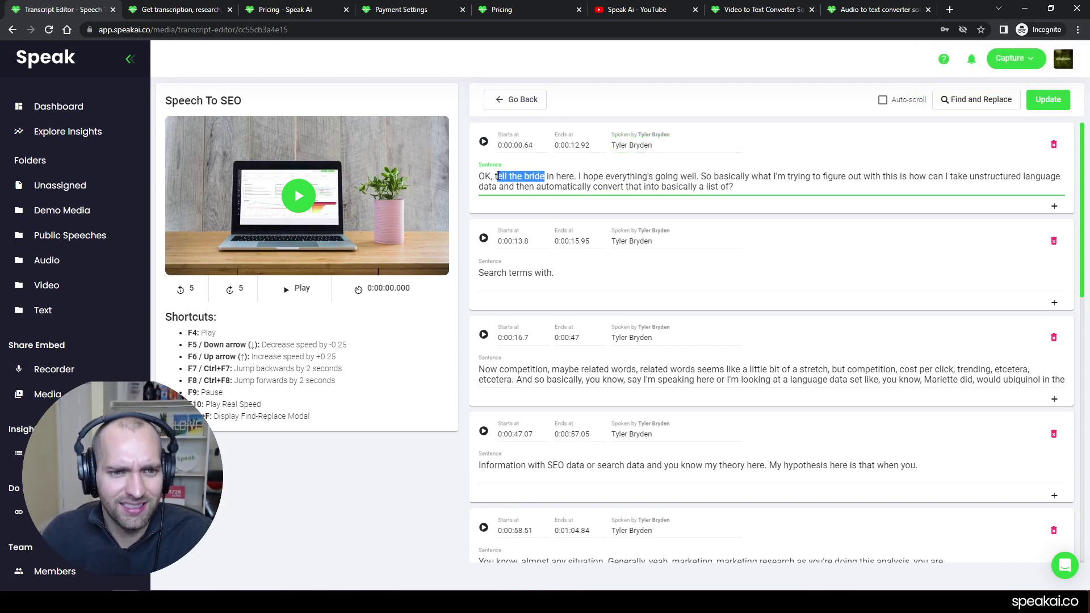
text(Tyler Bryden)
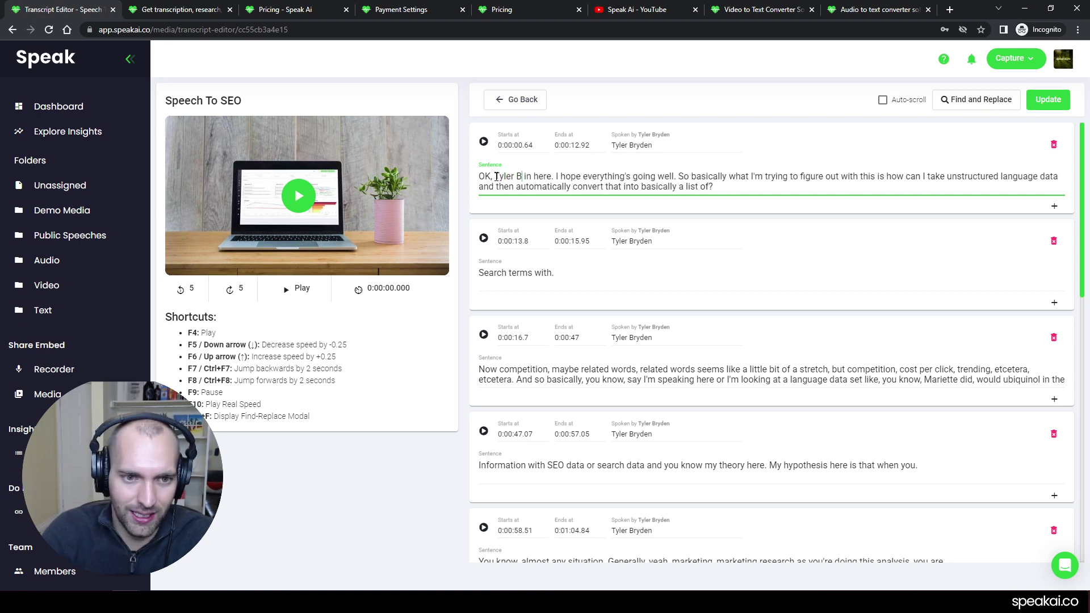
key(BackSpace)
key(BackSpace)
key(BackSpace)
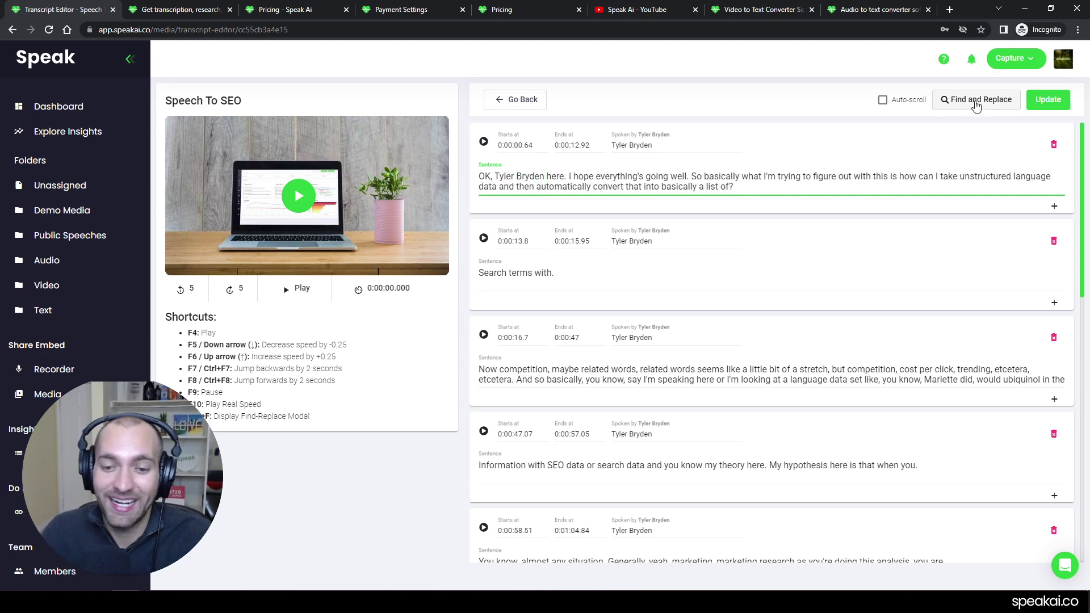
click(1047, 102)
click(636, 364)
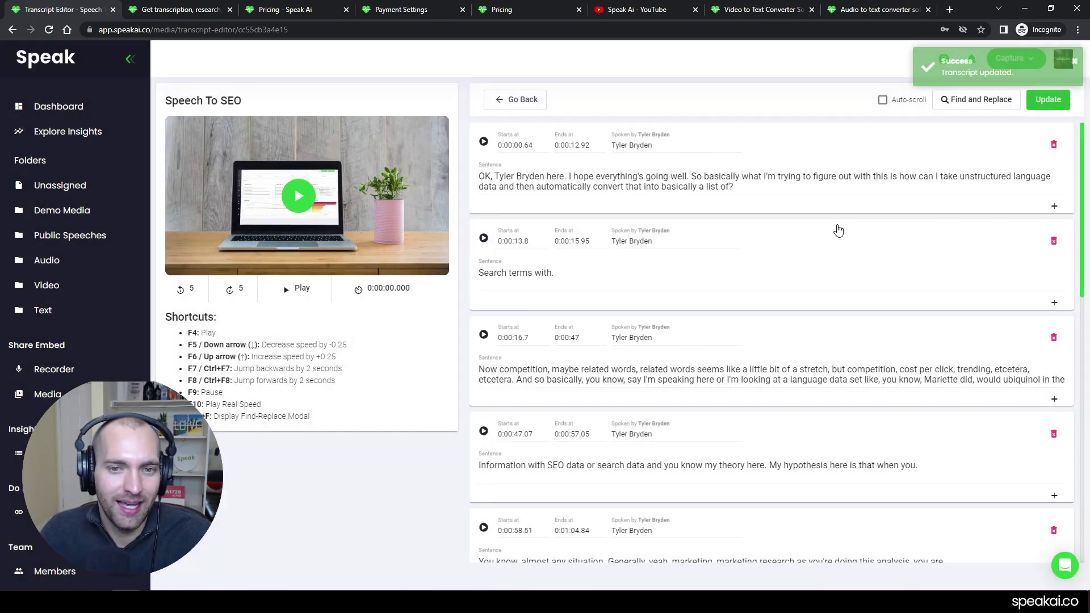
Step: Go back to the insights, sort sentiment sentences by score, then reopen the transcript
click(531, 102)
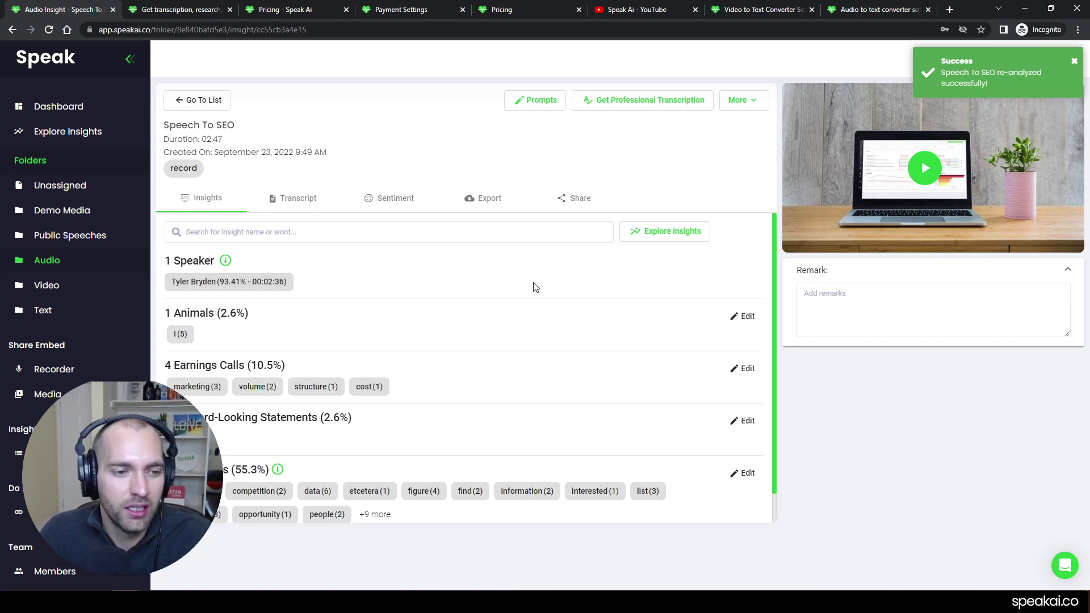
click(397, 210)
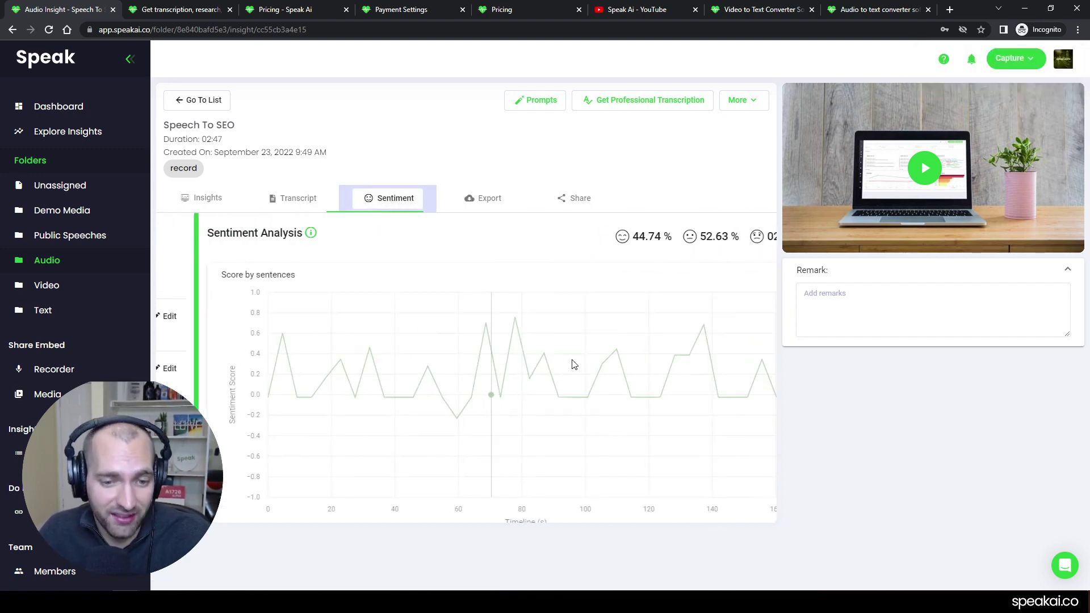
scroll(625, 369, down, 4)
click(684, 397)
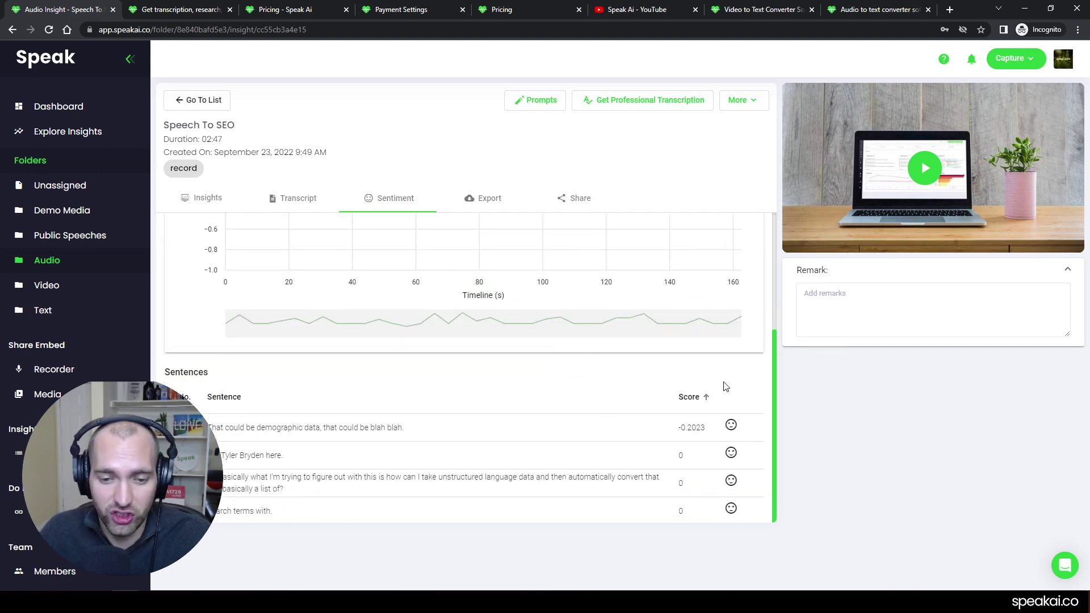
scroll(703, 382, up, 4)
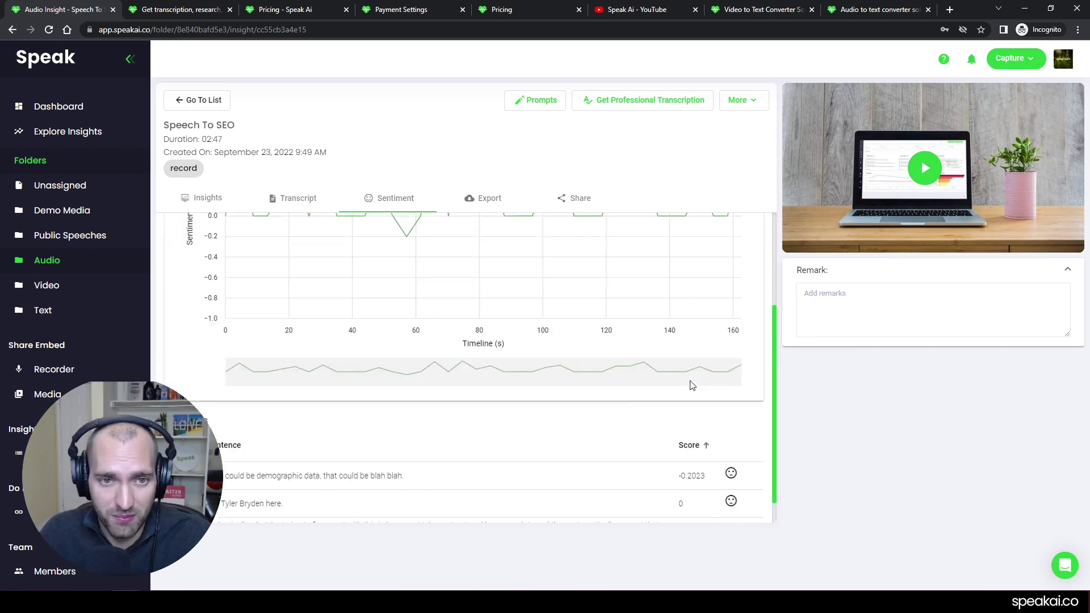
click(210, 200)
click(298, 199)
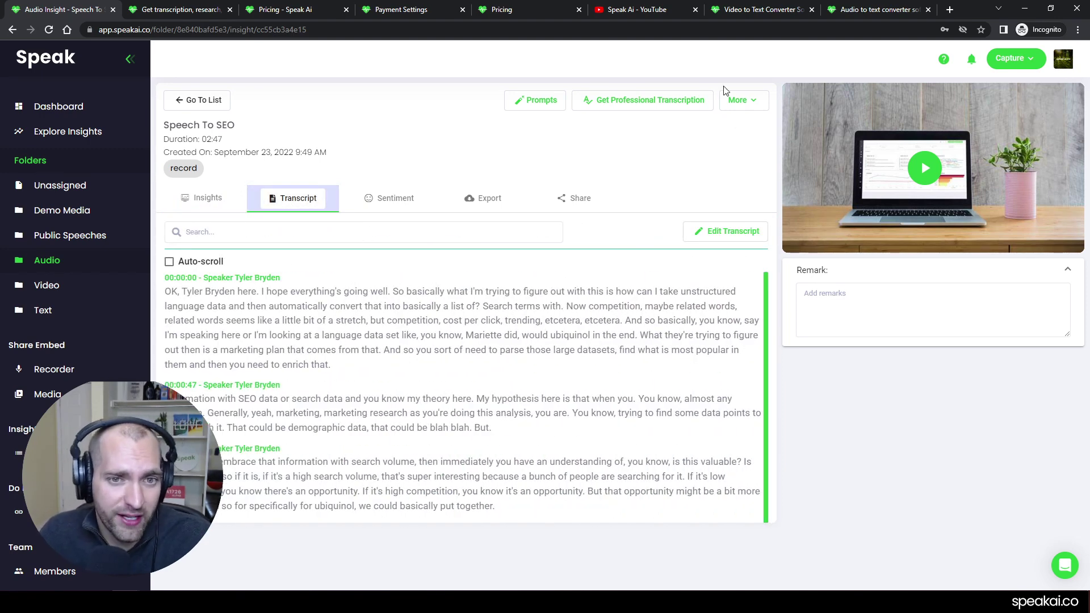
click(668, 101)
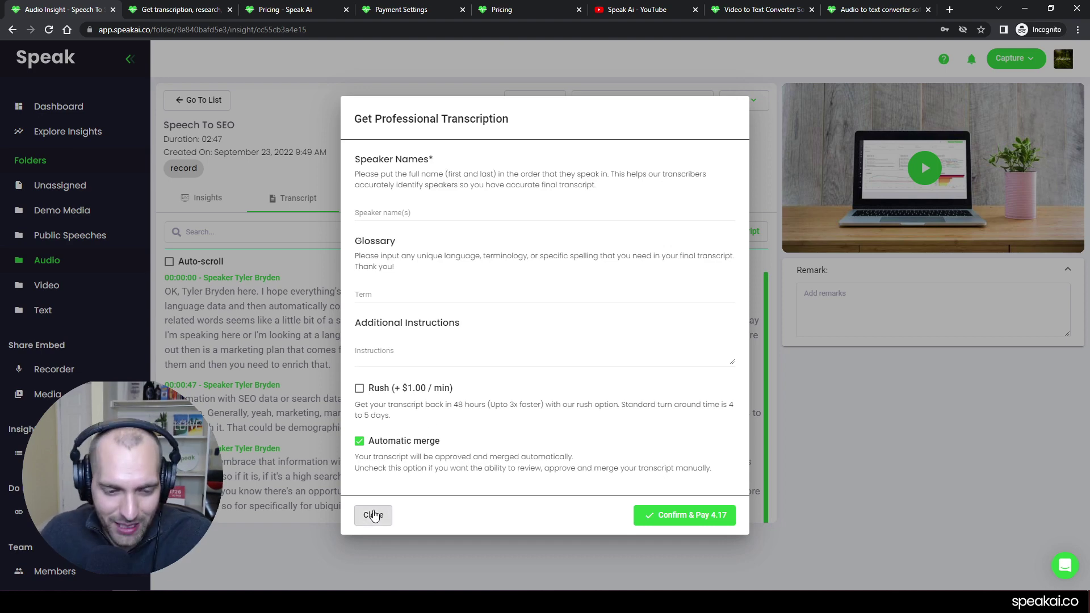
click(373, 514)
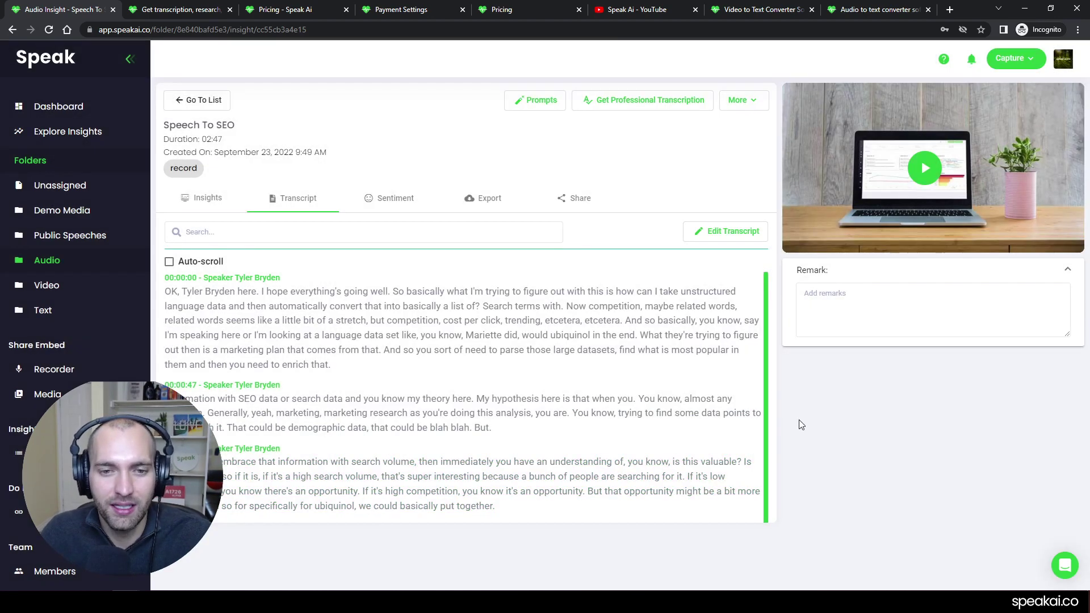
Step: Open the audio export options, browse the formats, and keep Word (.docx)
click(507, 198)
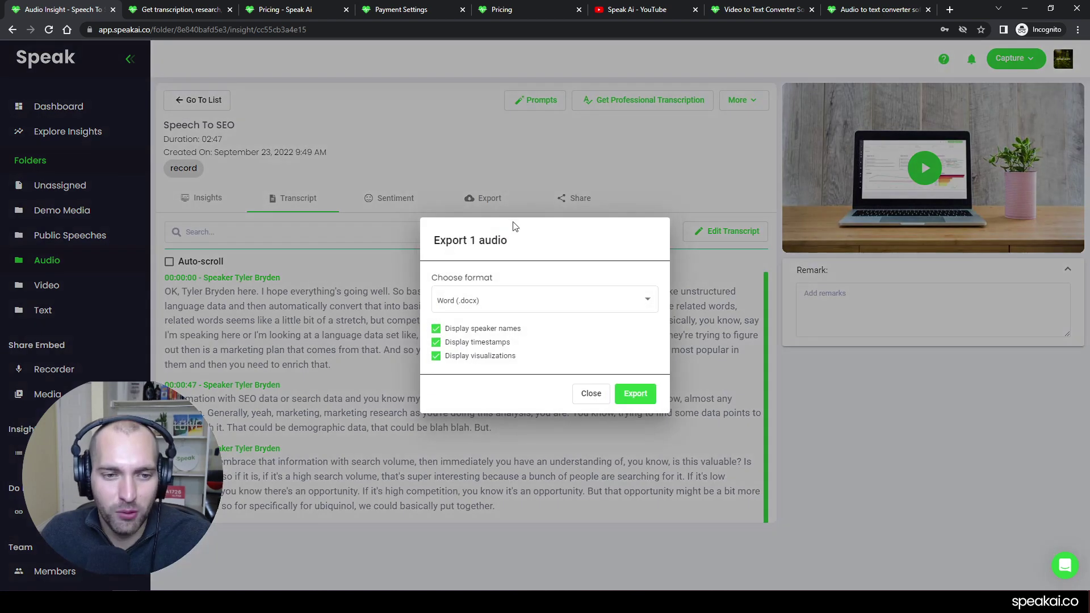
click(515, 297)
scroll(523, 314, down, 3)
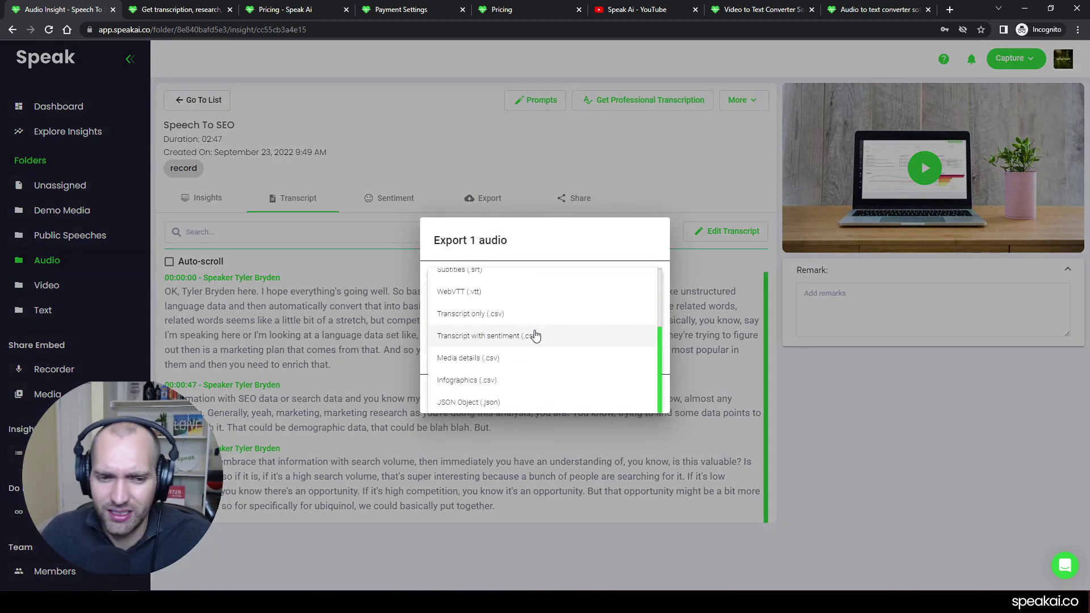
scroll(538, 313, up, 3)
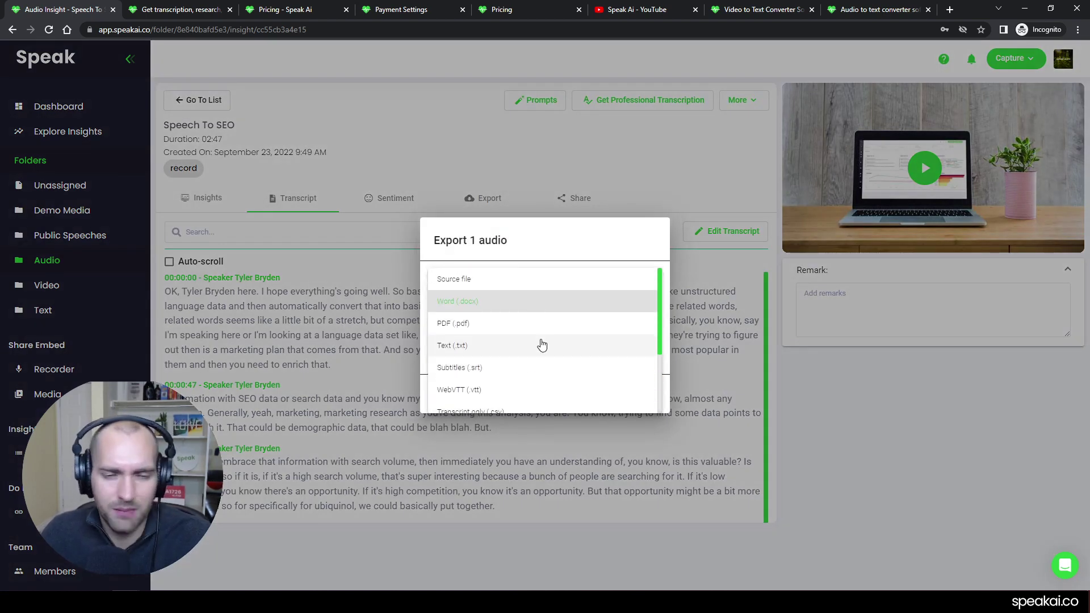
scroll(542, 346, down, 3)
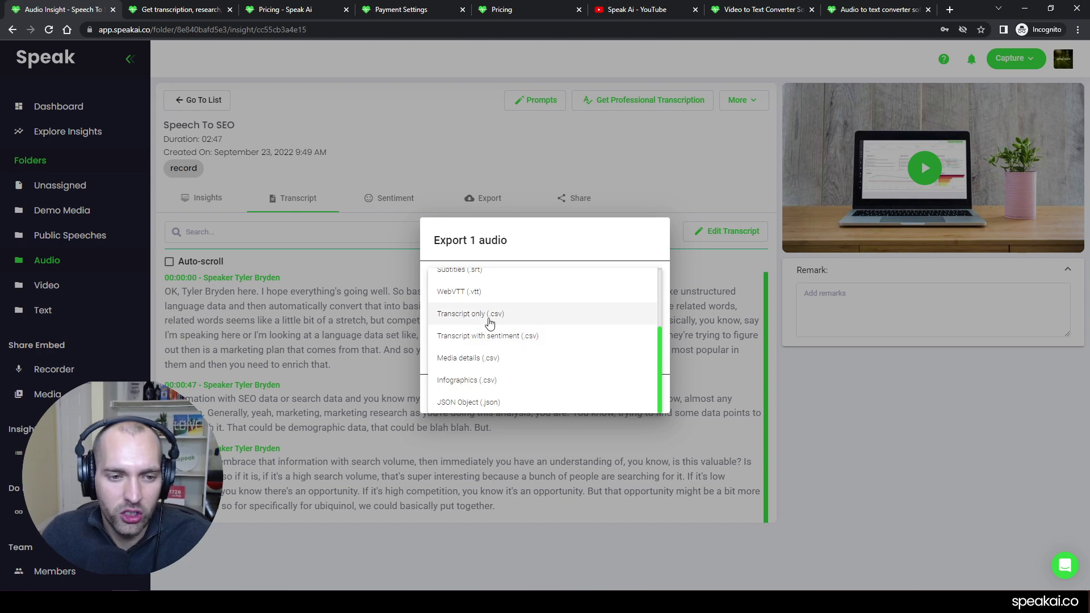
click(537, 251)
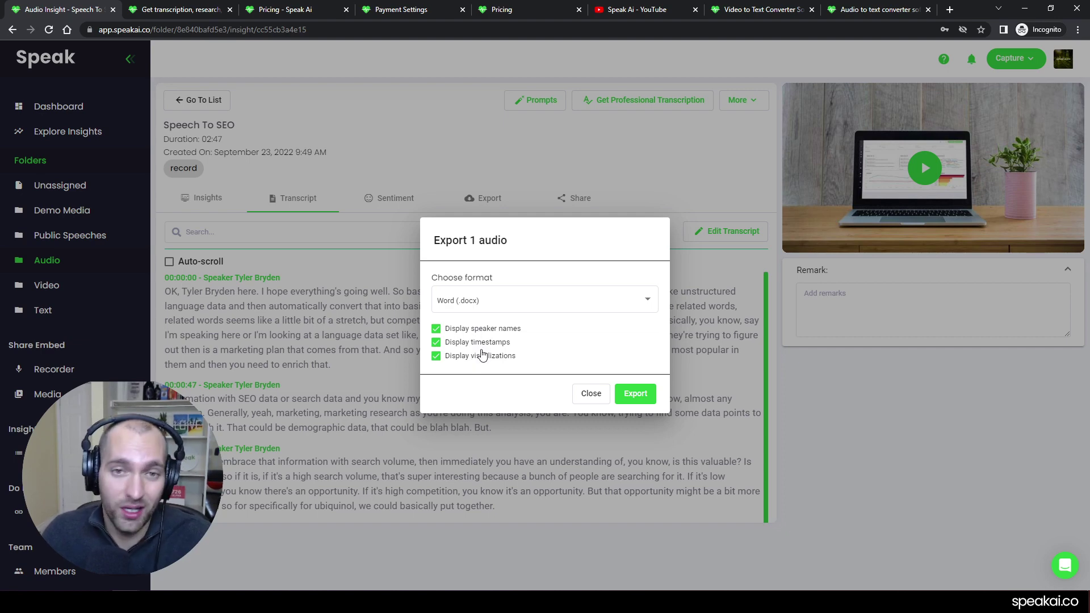
Step: Untick visualizations, timestamps and speaker names, then close without exporting
click(482, 357)
click(485, 342)
click(489, 329)
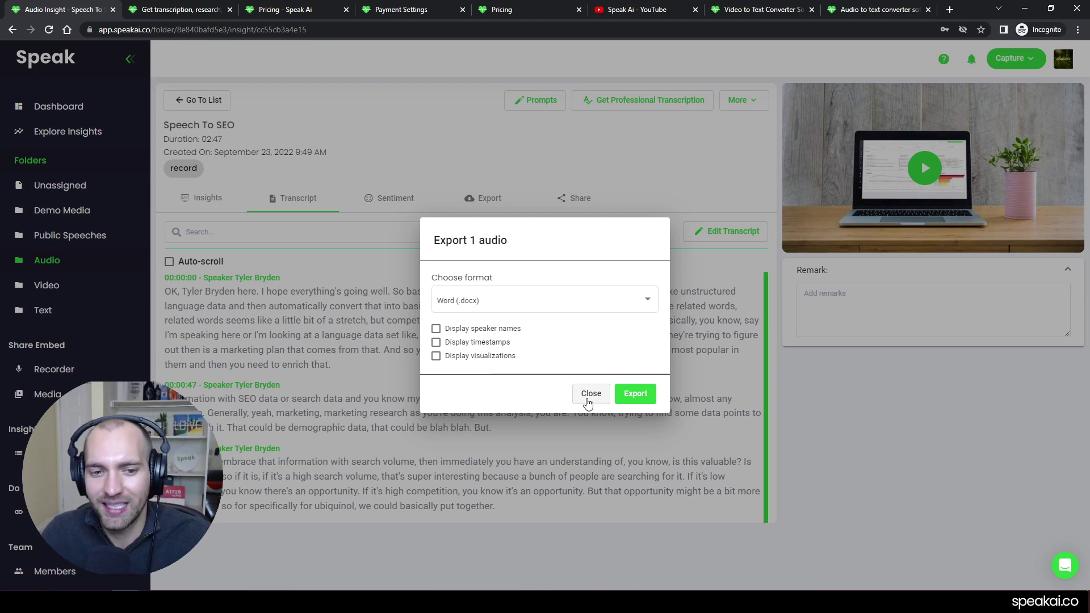
click(590, 393)
Step: Run the 'Give me the top action items' Magic Prompt on the Speech To SEO recording
click(200, 198)
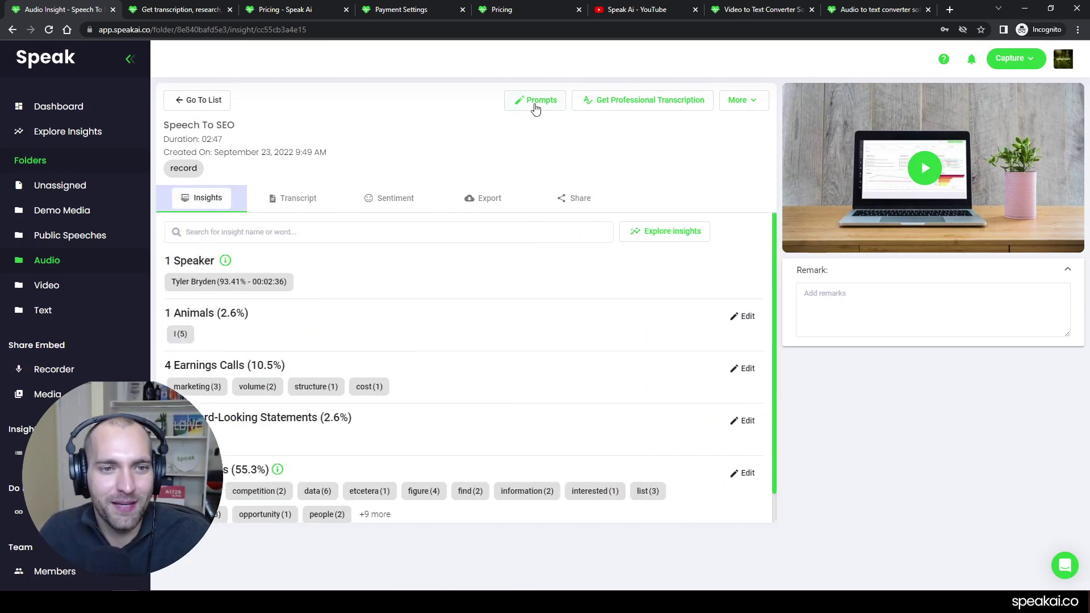
click(535, 108)
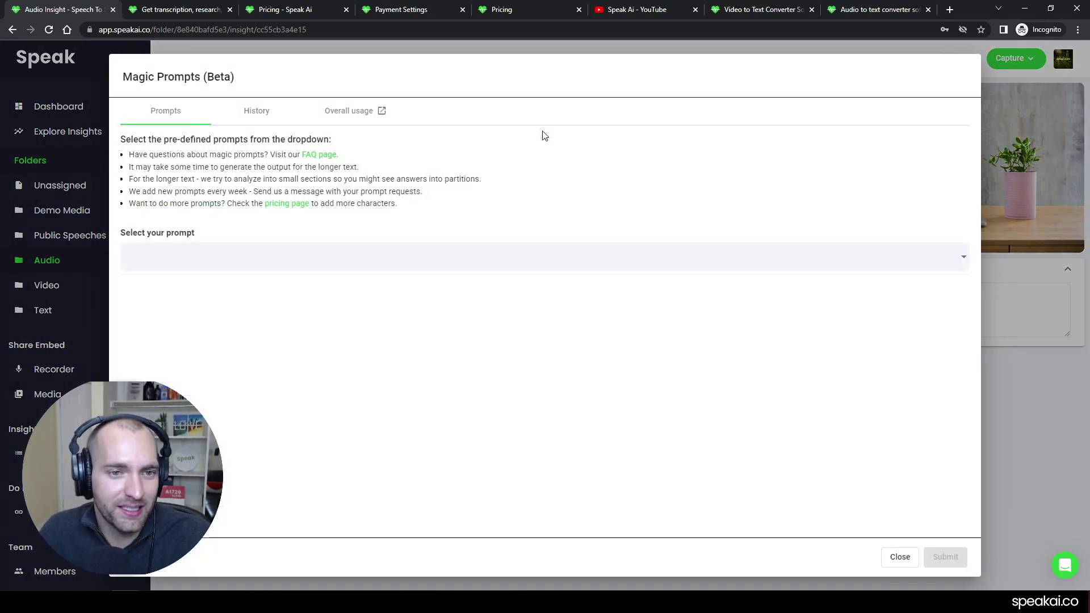
click(397, 258)
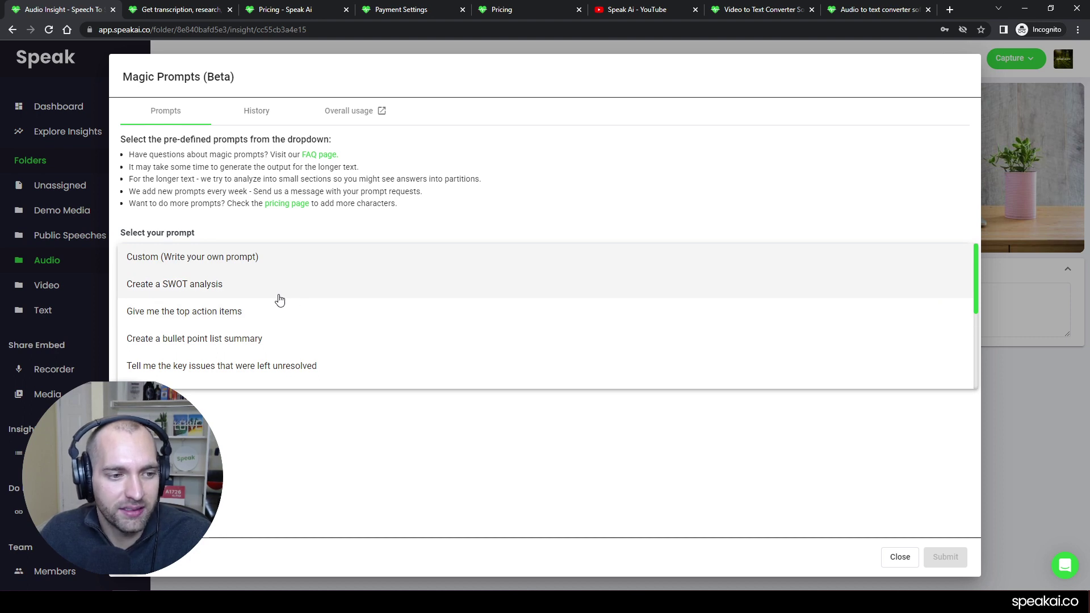
click(321, 313)
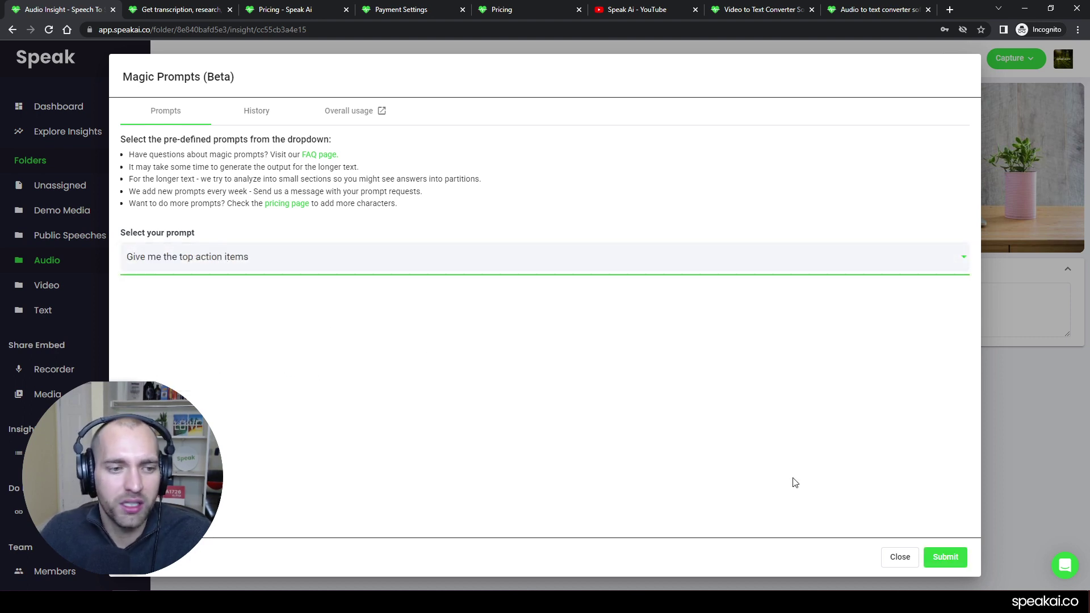
click(944, 558)
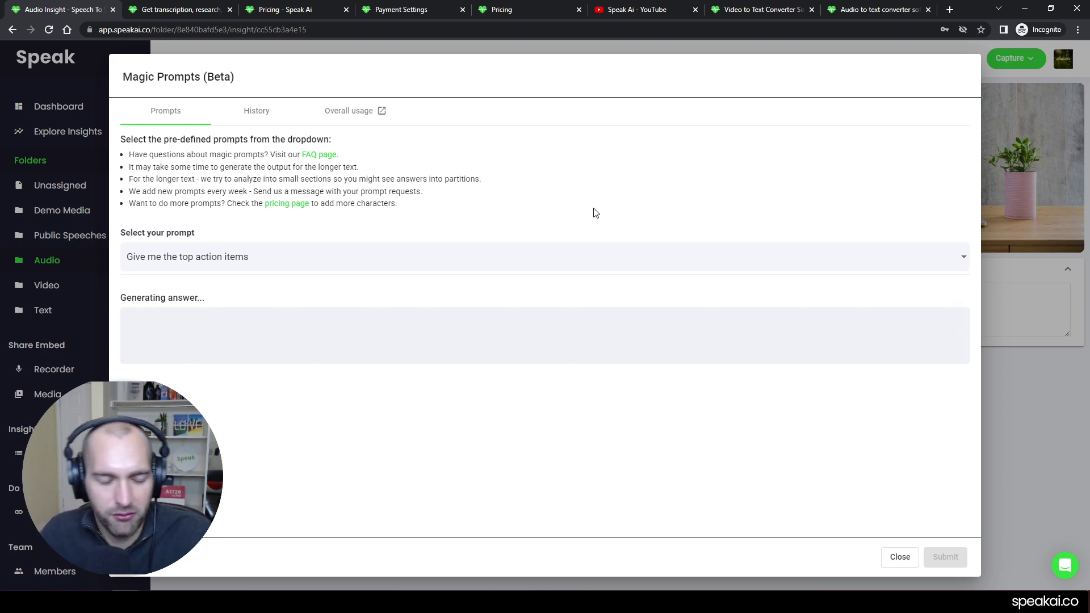
Step: Review the generated action items, then close Magic Prompts to return to the insights
scroll(448, 369, down, 1)
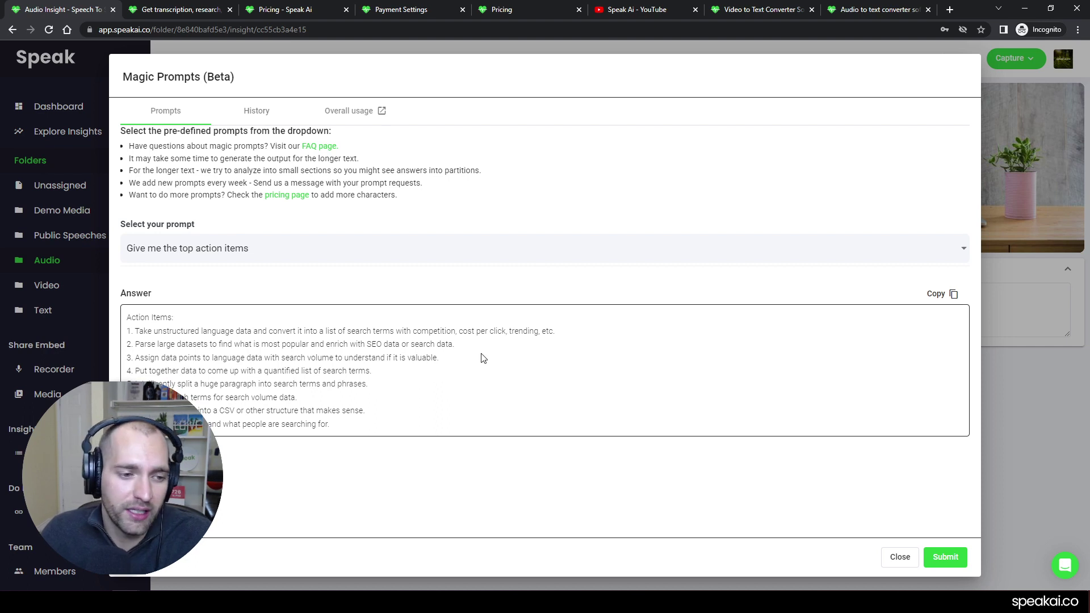
click(316, 253)
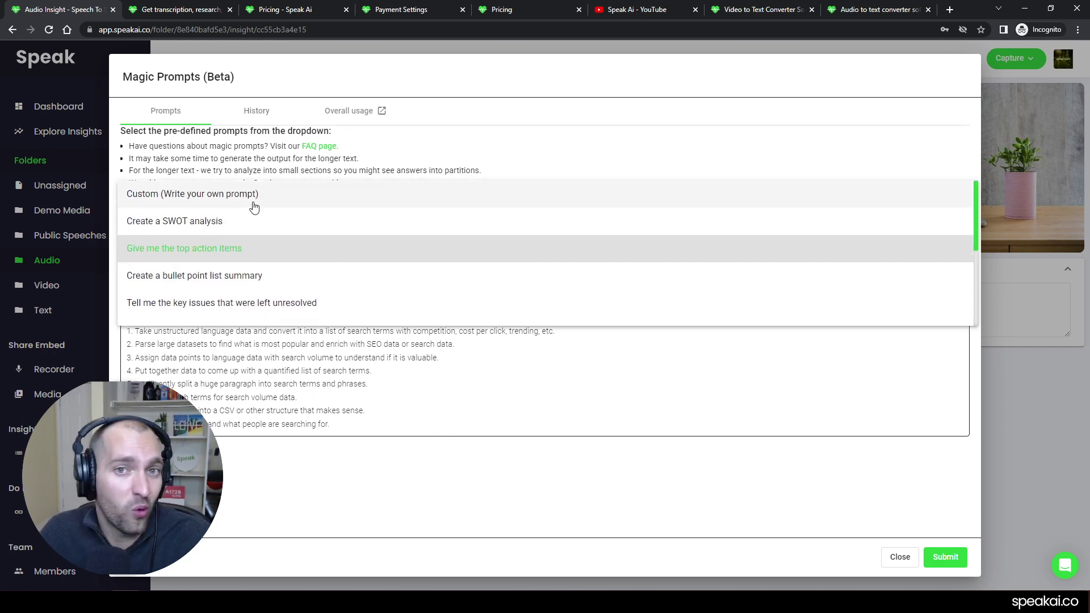
click(587, 142)
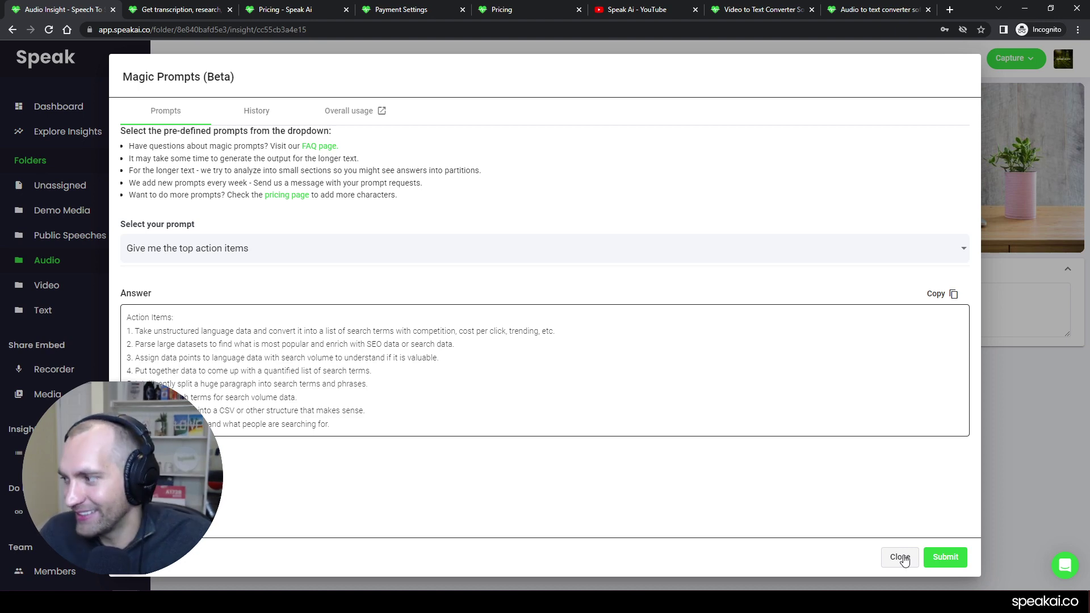
click(900, 557)
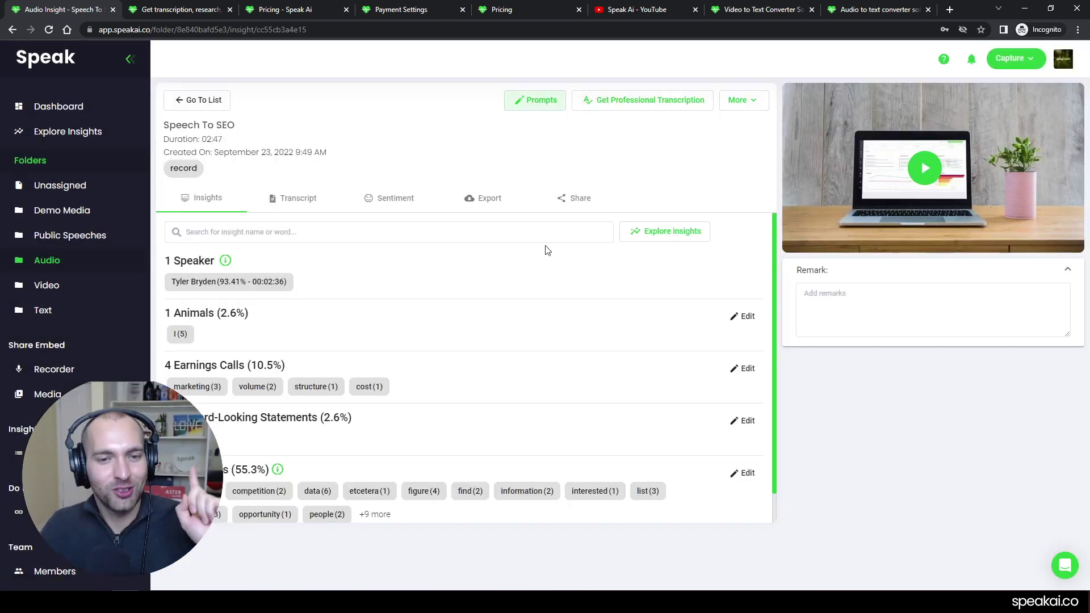
Step: Open Explore Insights for the Speech To SEO recording and scan its wordcloud
click(645, 240)
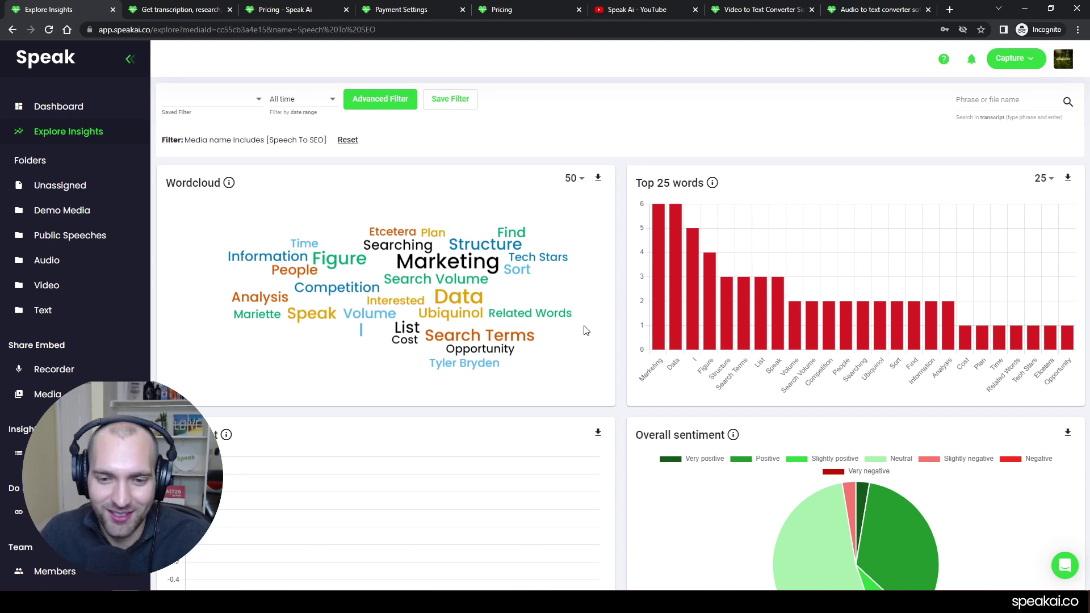
scroll(795, 273, down, 7)
scroll(564, 405, up, 10)
Step: Look up 'Marketing': 3 mentions, 55 secs, 44.74% positive, plus its Speech To SEO sentences
click(470, 264)
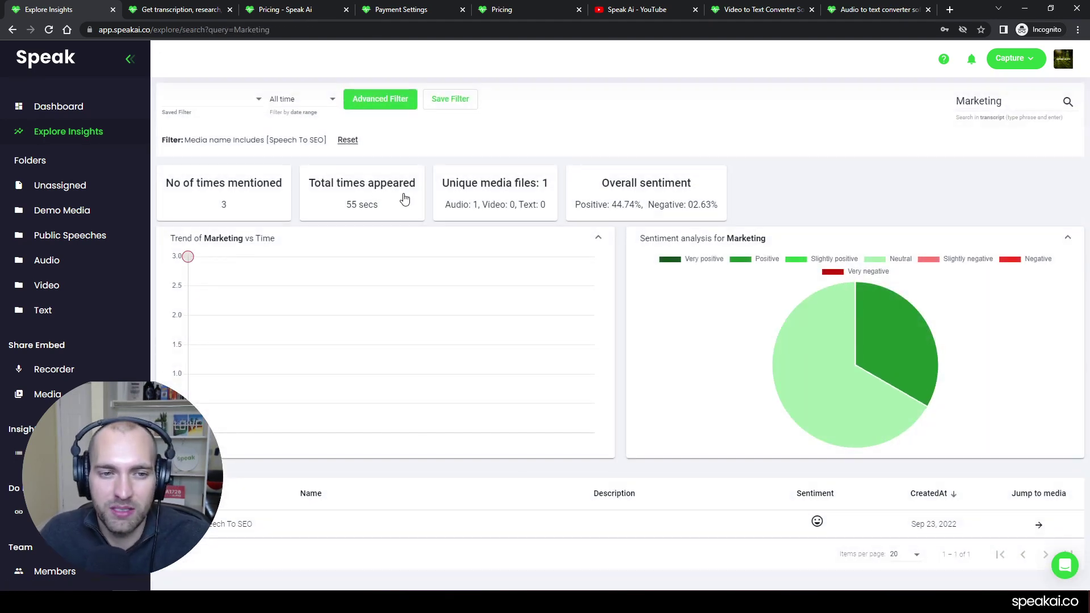
click(527, 524)
scroll(595, 420, down, 2)
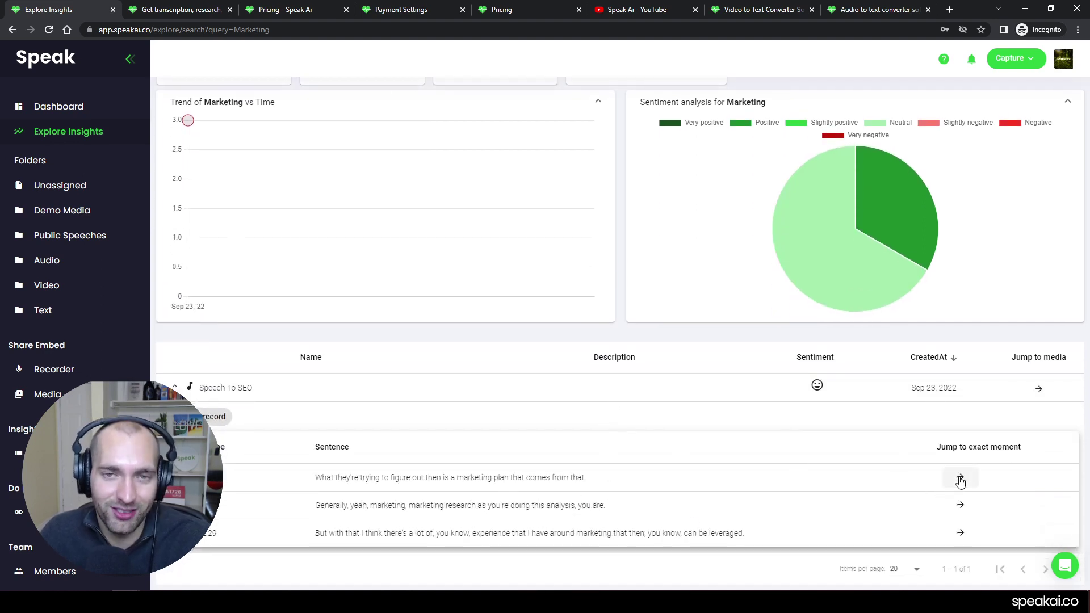
scroll(710, 370, up, 3)
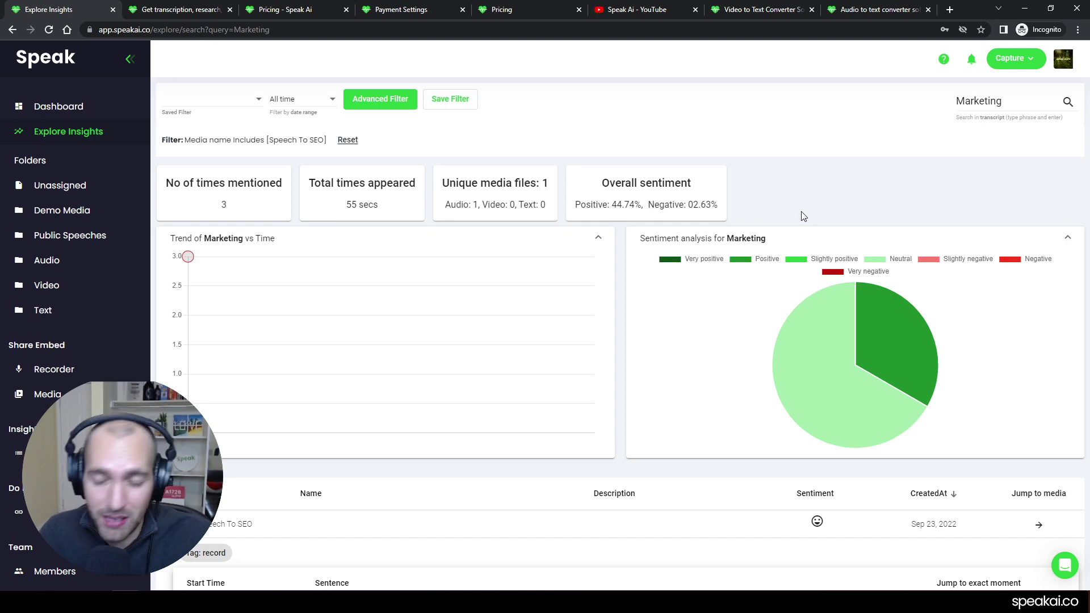
Step: Open YouTube Demo Wav from Demo Media and view its transcript, then its insights
click(82, 106)
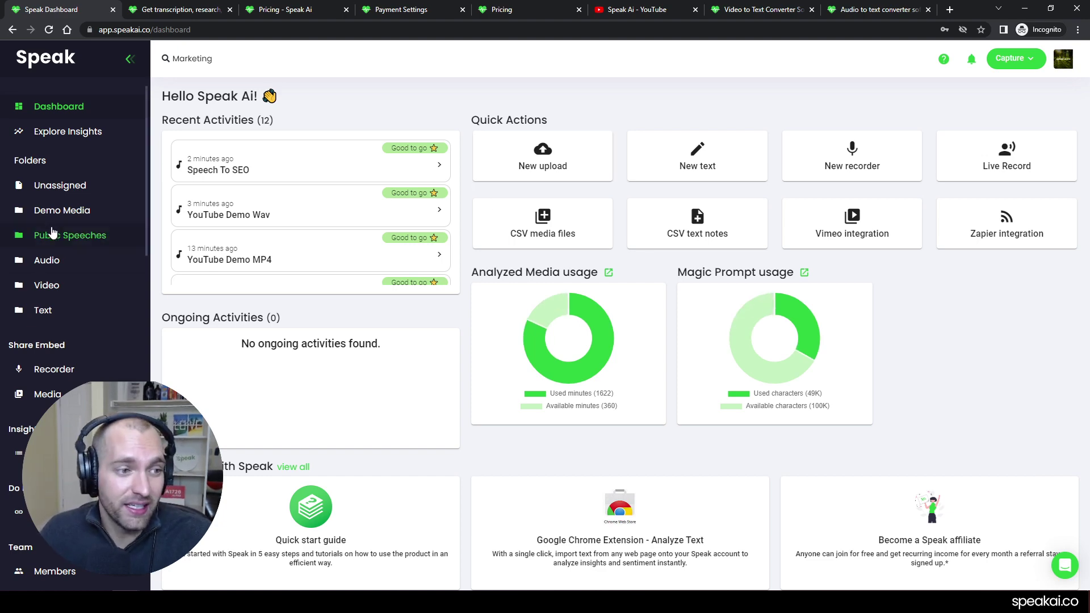
click(62, 210)
click(286, 209)
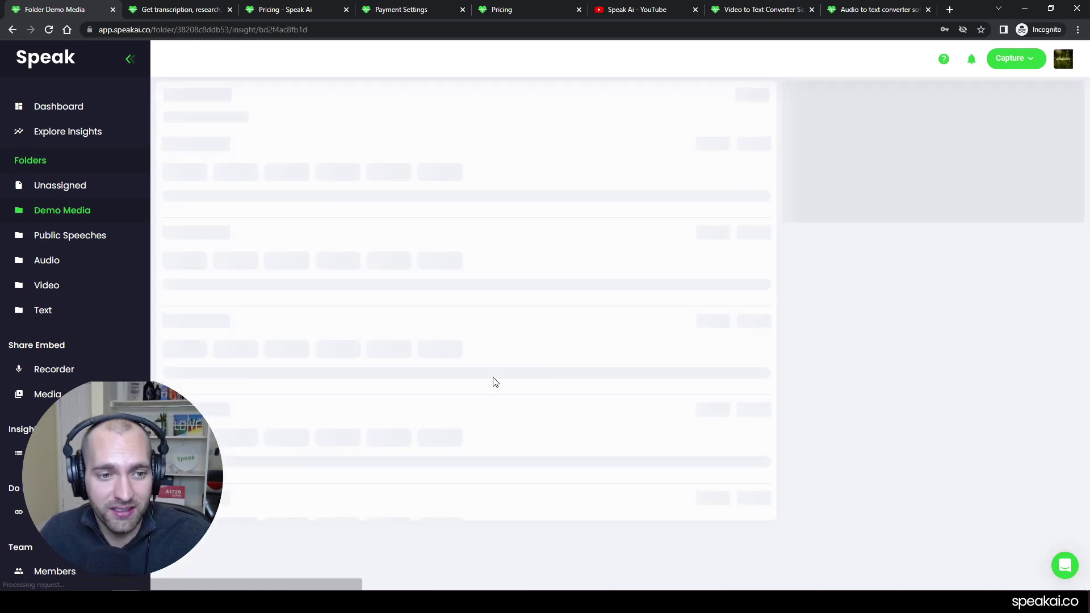
click(303, 173)
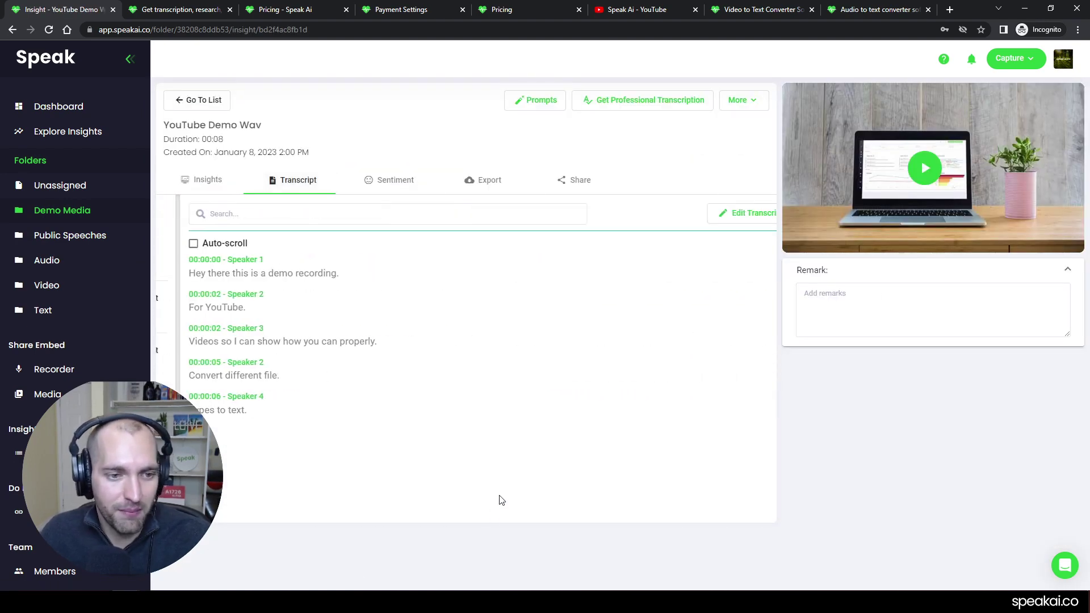
click(223, 185)
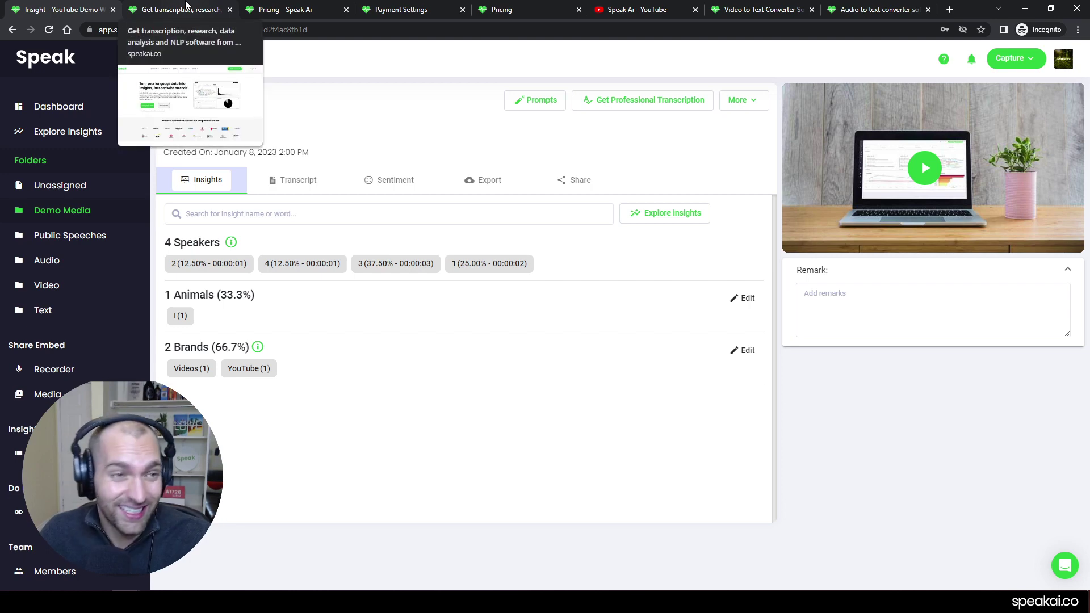
Step: Switch to the browser tab showing the speakai.co homepage
click(185, 7)
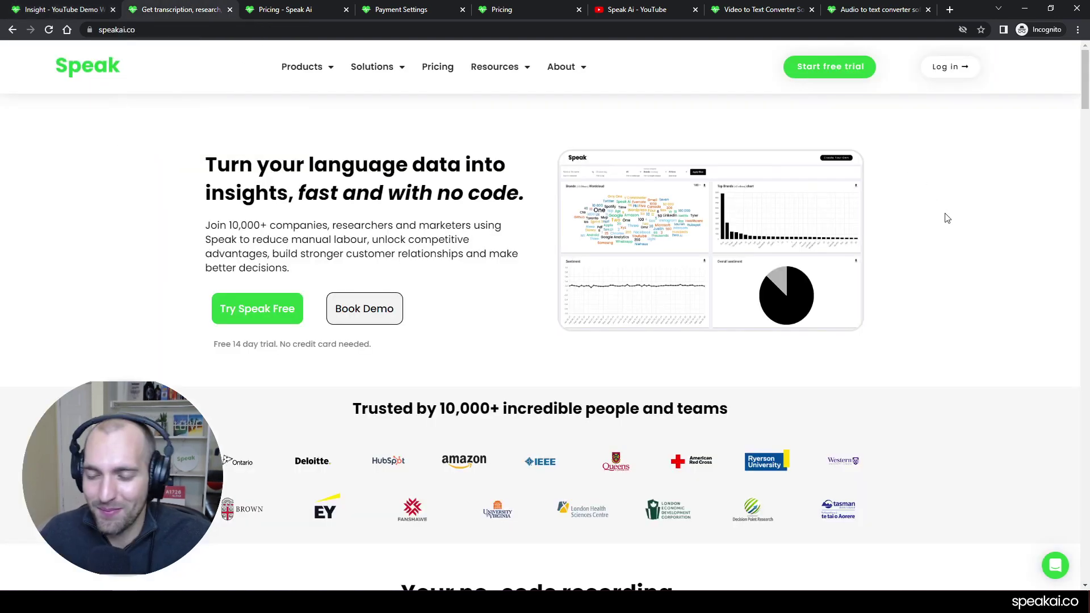